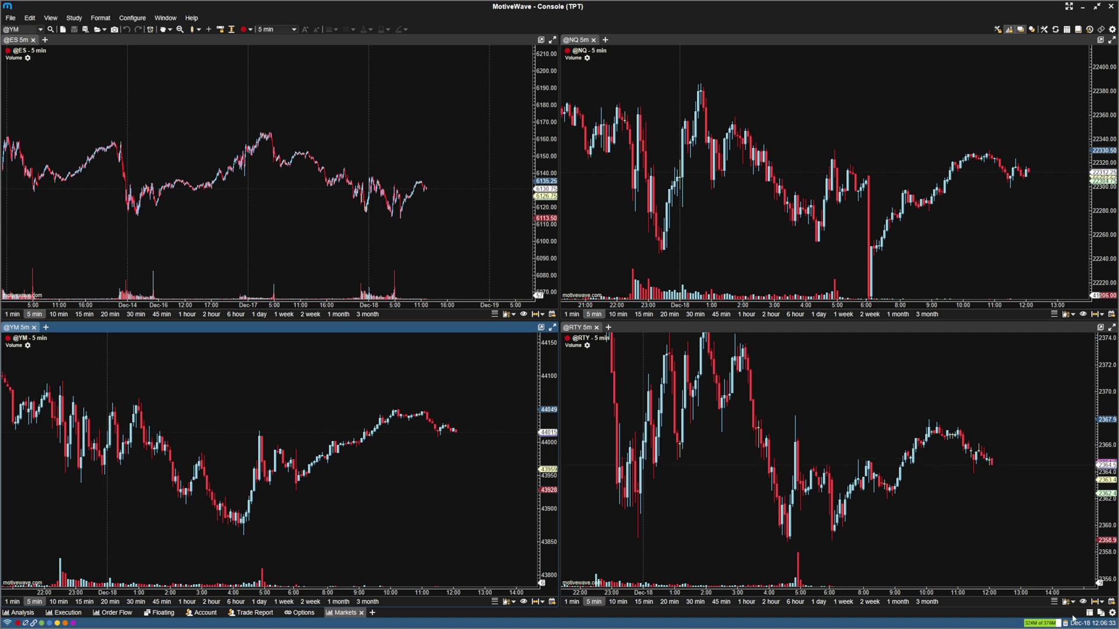
Step: Add a new workspace page named DOM and rescale the chart's price axis
{"action": "left_click", "coordinate": [373, 613]}
{"action": "left_click", "coordinate": [447, 212]}
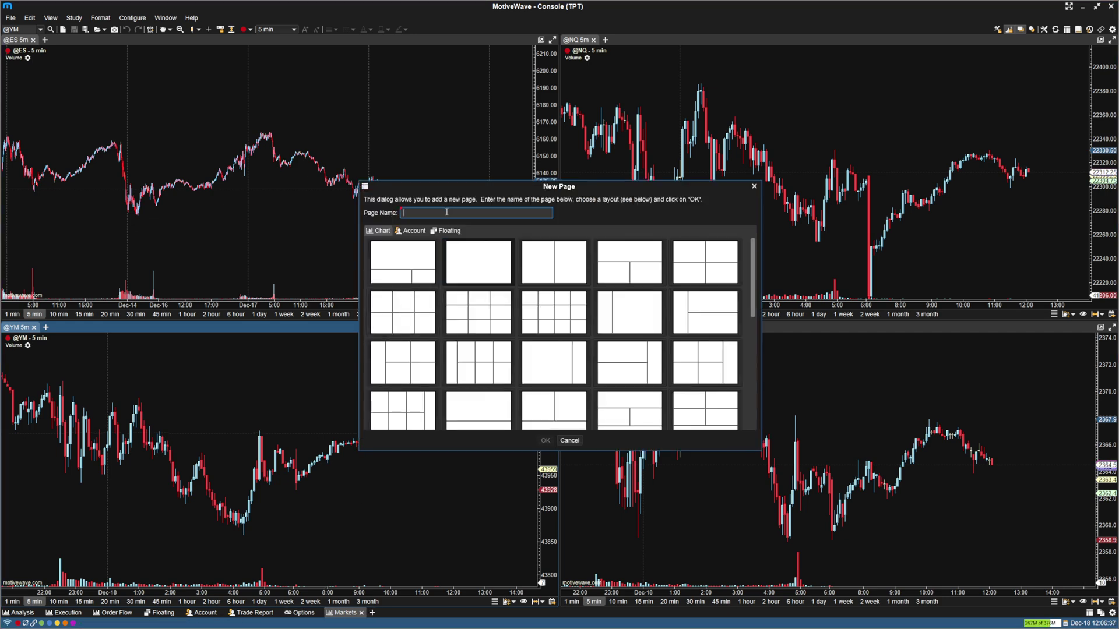
{"action": "type", "text": "DOM"}
{"action": "key", "text": "Return"}
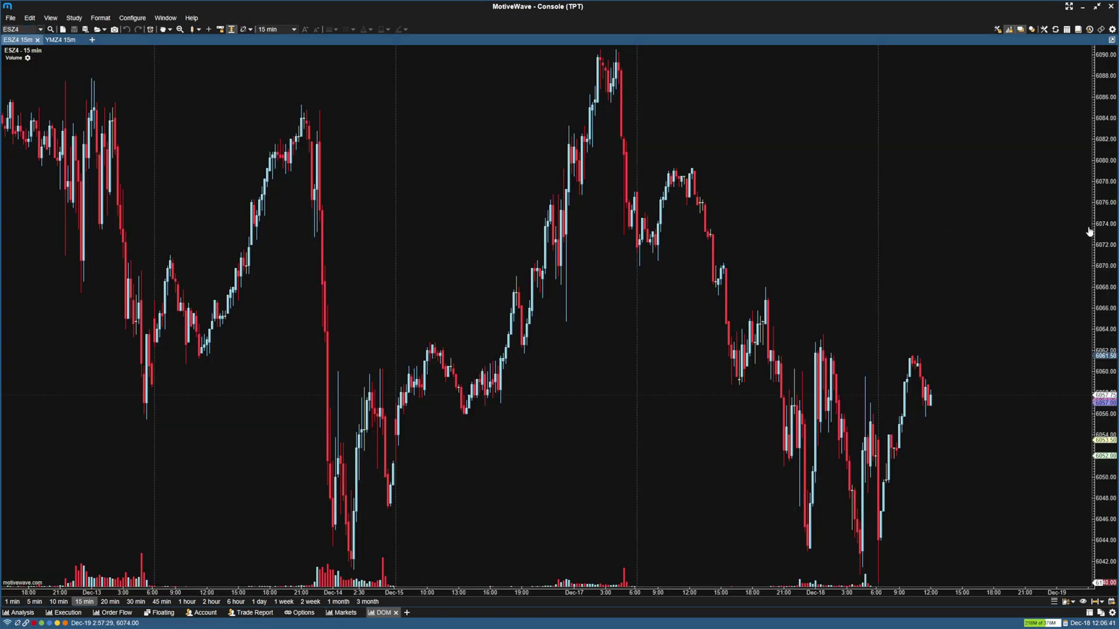
{"action": "left_click_drag", "start_coordinate": [1089, 231], "coordinate": [949, 205]}
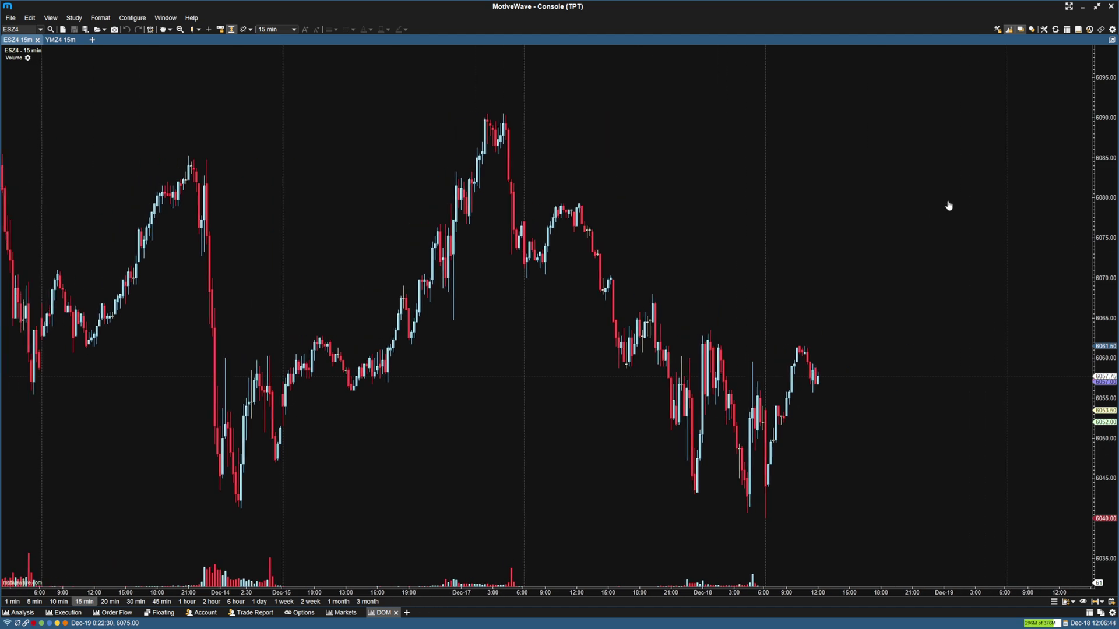
Step: Open the DOM ladder beside the chart, widen it, and drag Volume and Price next to P/L
{"action": "left_click", "coordinate": [1069, 32]}
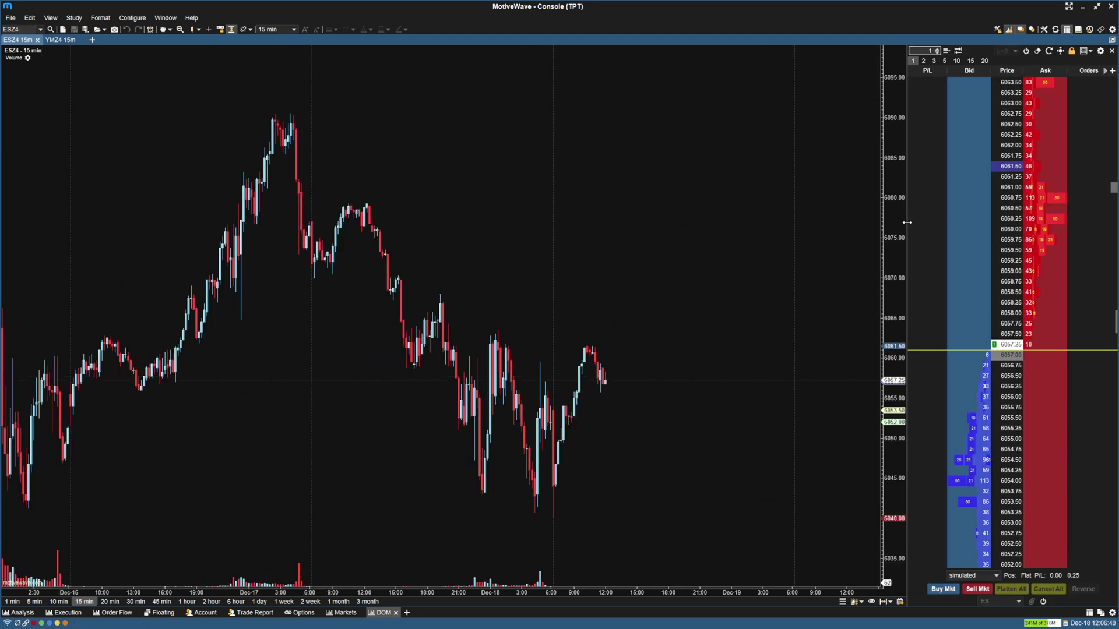
{"action": "left_click_drag", "start_coordinate": [907, 223], "coordinate": [628, 199]}
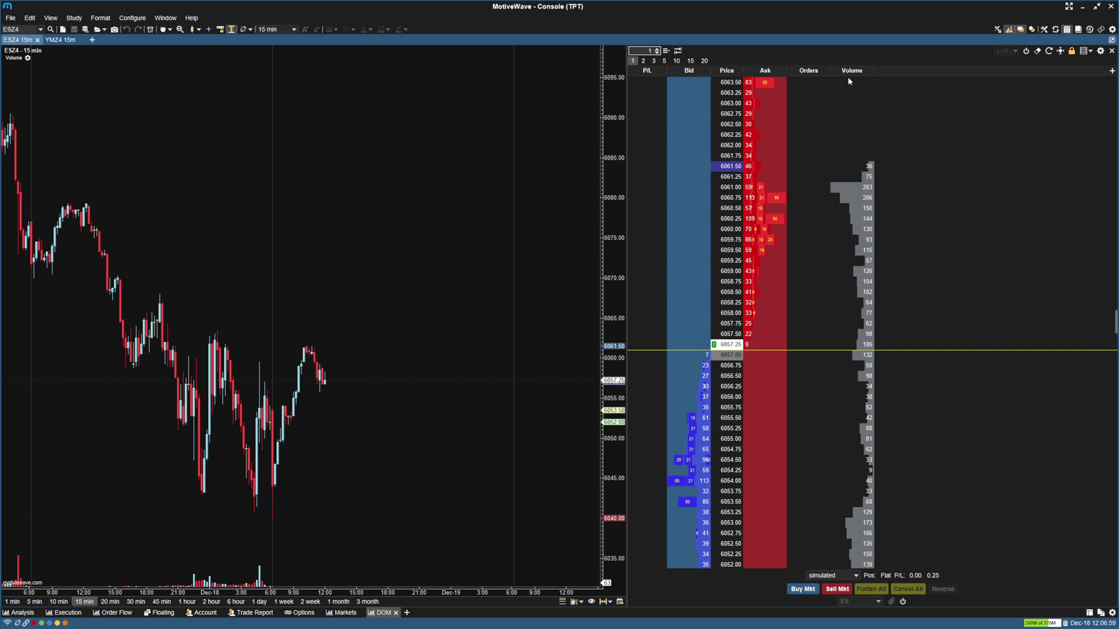
{"action": "left_click_drag", "start_coordinate": [860, 74], "coordinate": [675, 69]}
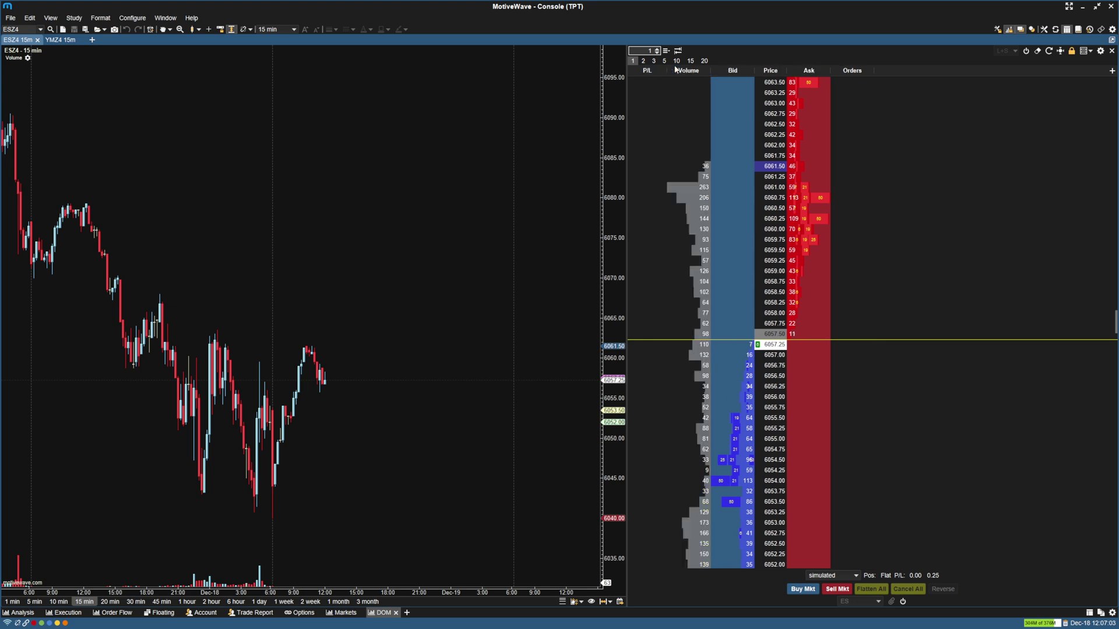
{"action": "left_click_drag", "start_coordinate": [766, 73], "coordinate": [718, 75]}
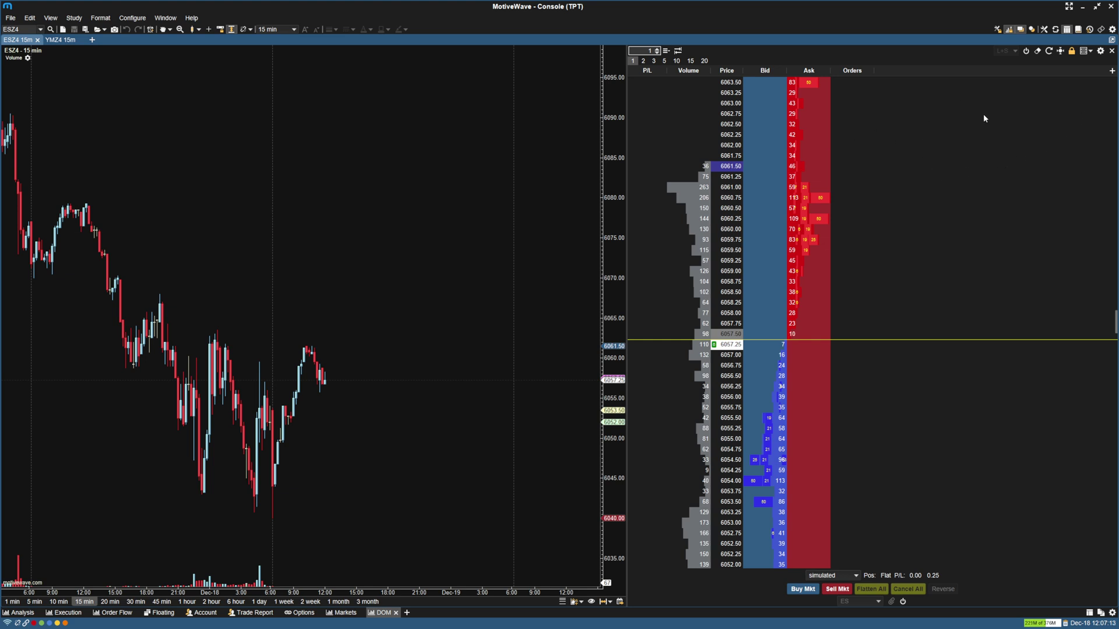
{"action": "left_click", "coordinate": [1111, 71]}
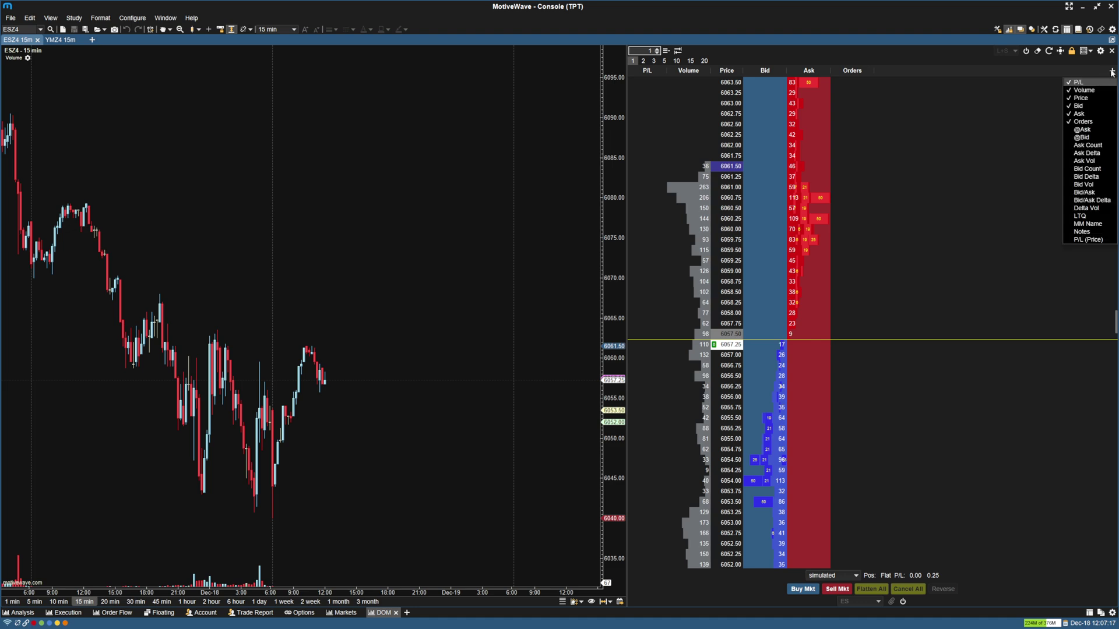
{"action": "left_click", "coordinate": [1082, 137]}
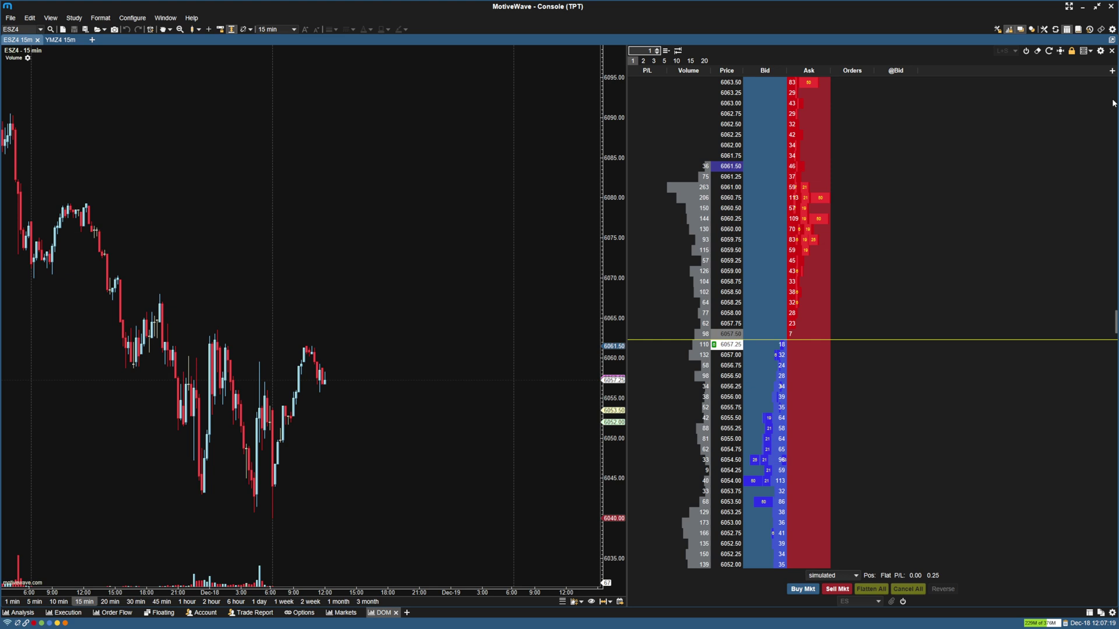
{"action": "left_click", "coordinate": [1112, 71]}
{"action": "left_click", "coordinate": [1090, 139]}
{"action": "left_click", "coordinate": [1112, 71]}
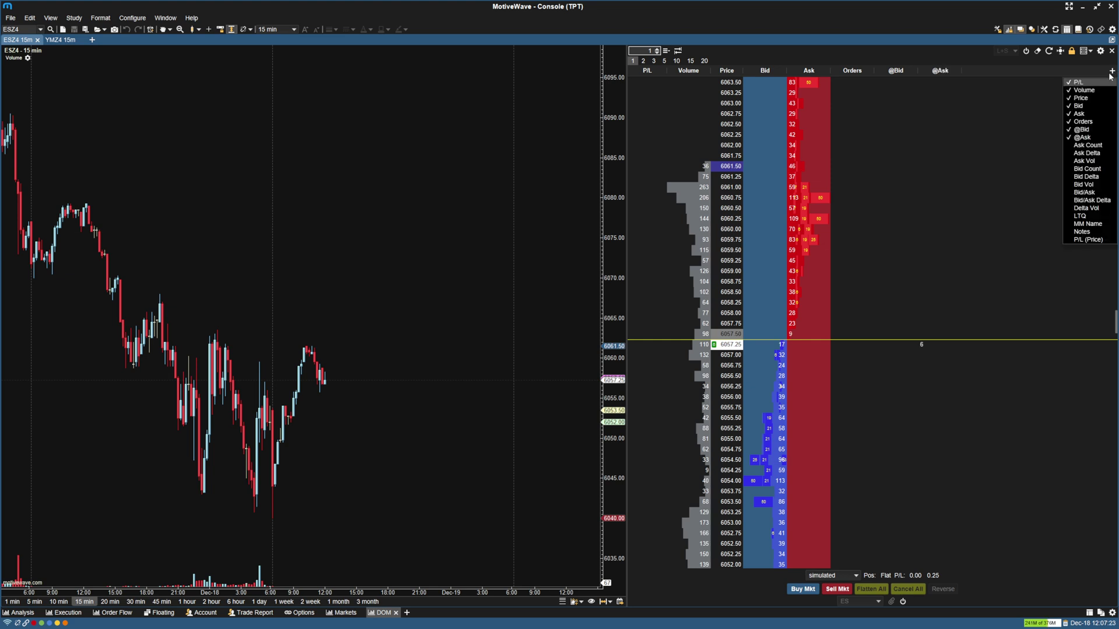
{"action": "left_click", "coordinate": [1085, 184]}
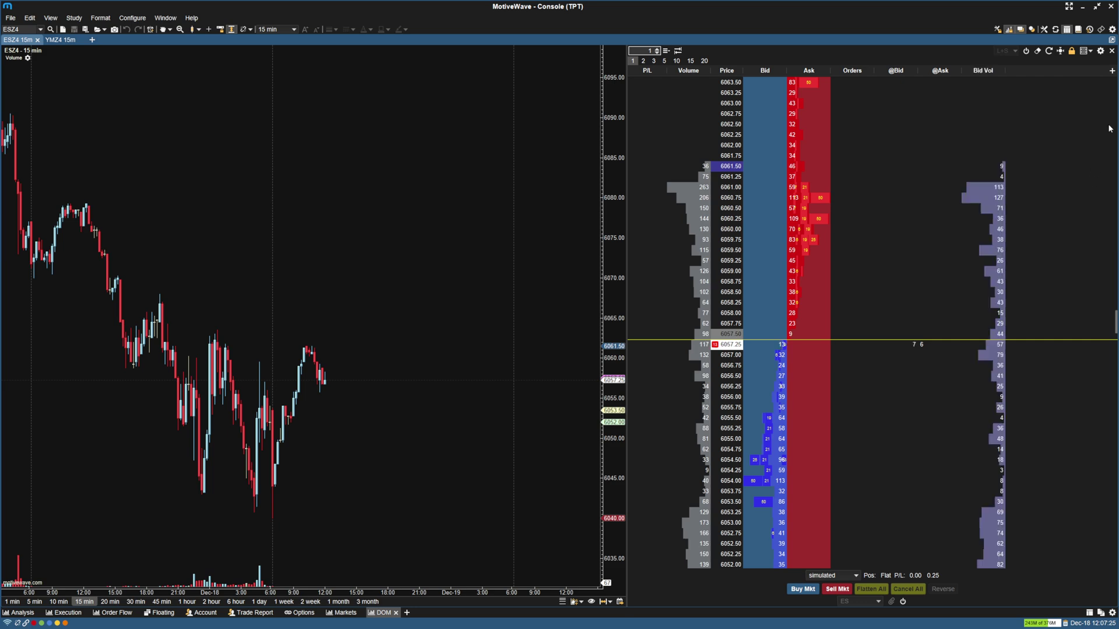
{"action": "left_click", "coordinate": [1112, 71]}
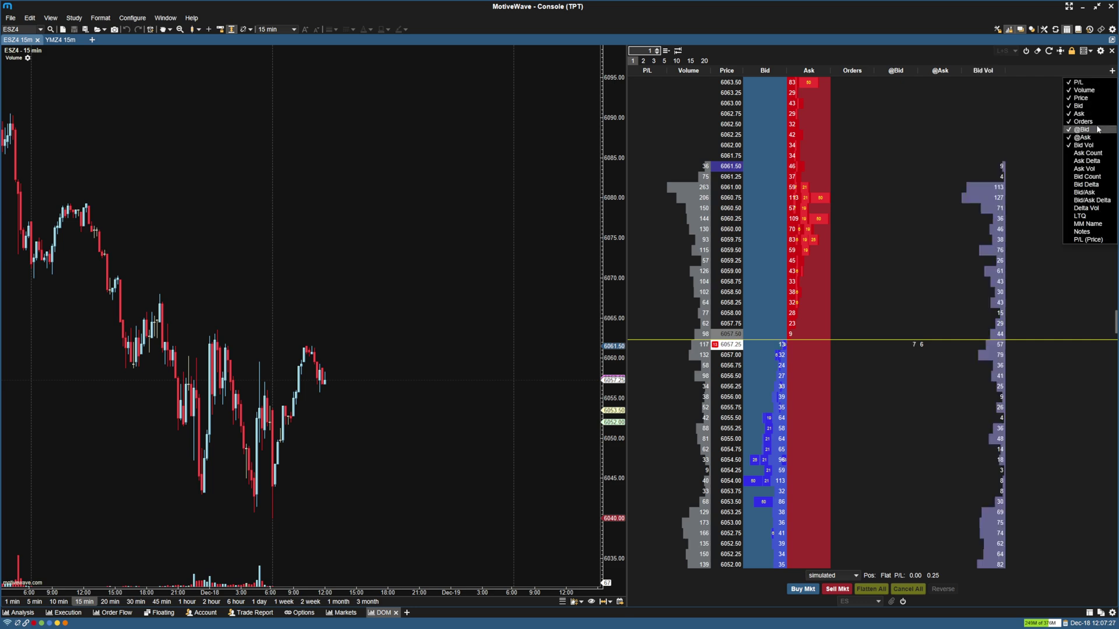
{"action": "left_click", "coordinate": [1087, 169]}
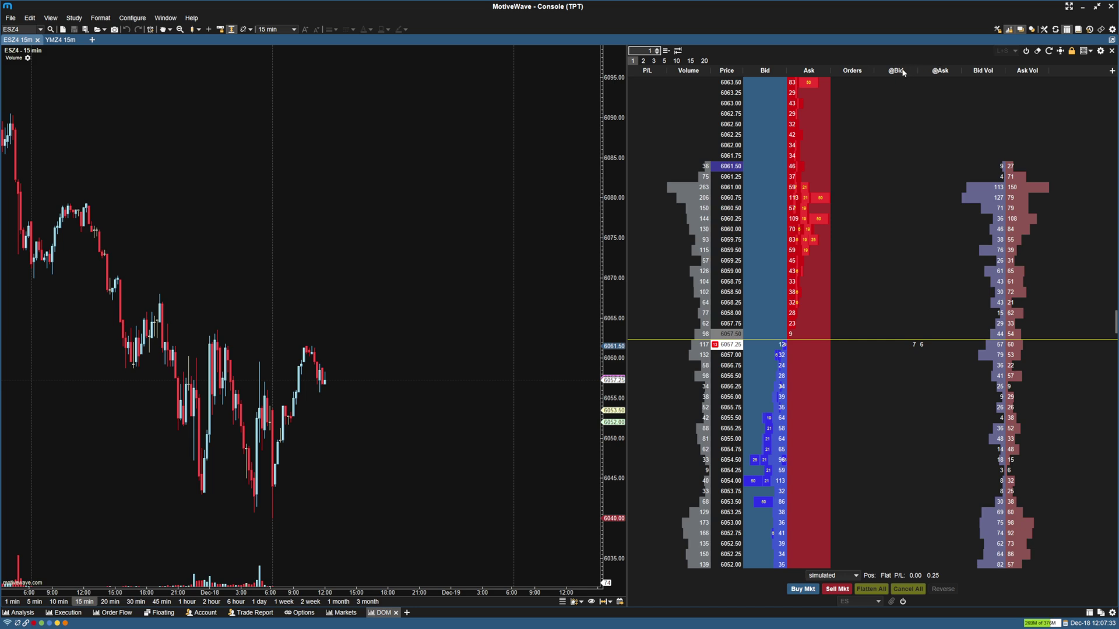
{"action": "left_click_drag", "start_coordinate": [903, 72], "coordinate": [790, 72]}
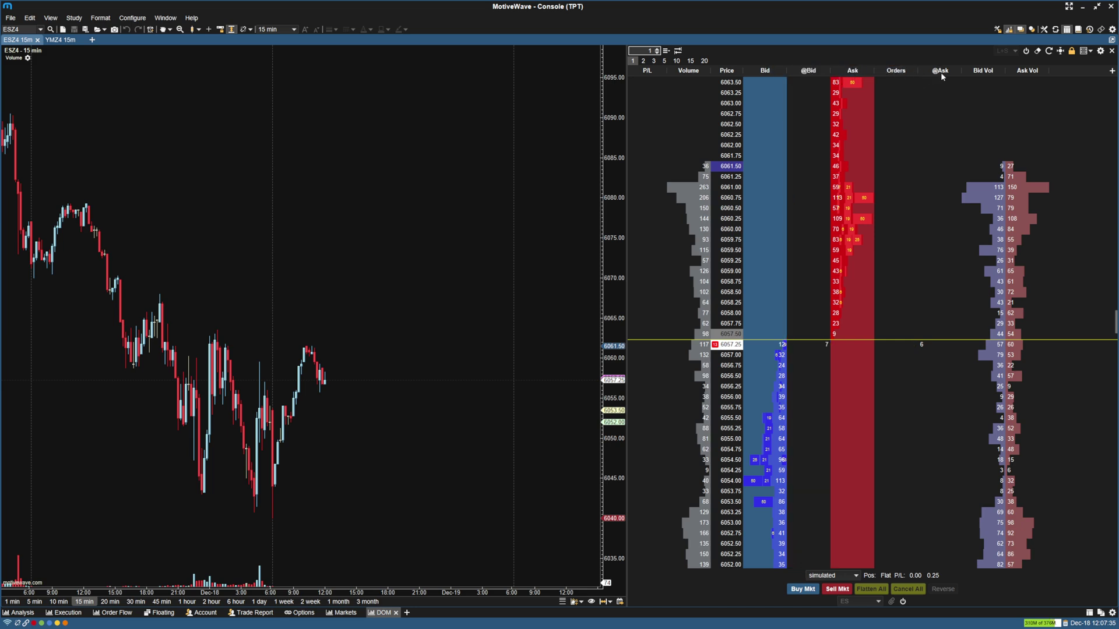
{"action": "left_click_drag", "start_coordinate": [941, 72], "coordinate": [835, 85]}
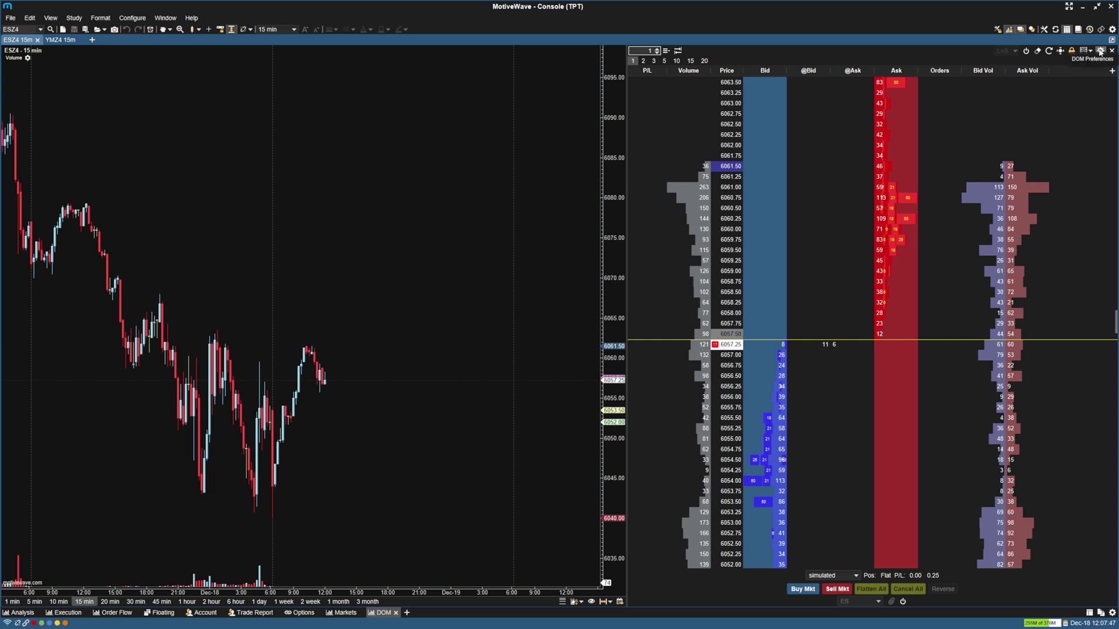
Step: In DOM Preferences, enable a custom row height of 20 and apply it
{"action": "left_click", "coordinate": [1100, 52]}
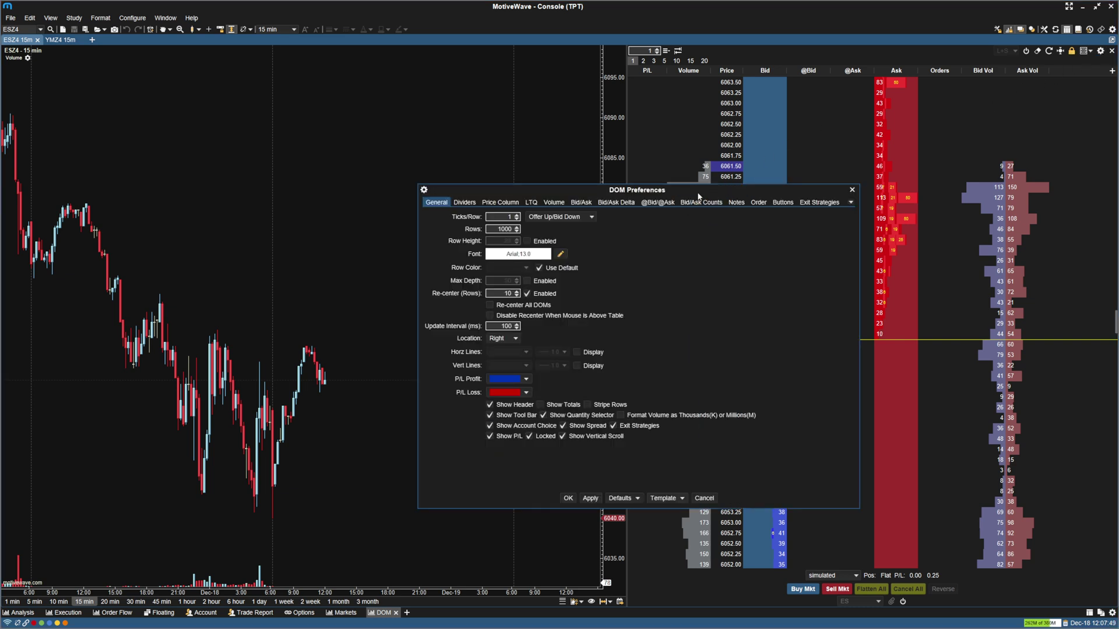
{"action": "left_click_drag", "start_coordinate": [697, 197], "coordinate": [452, 152]}
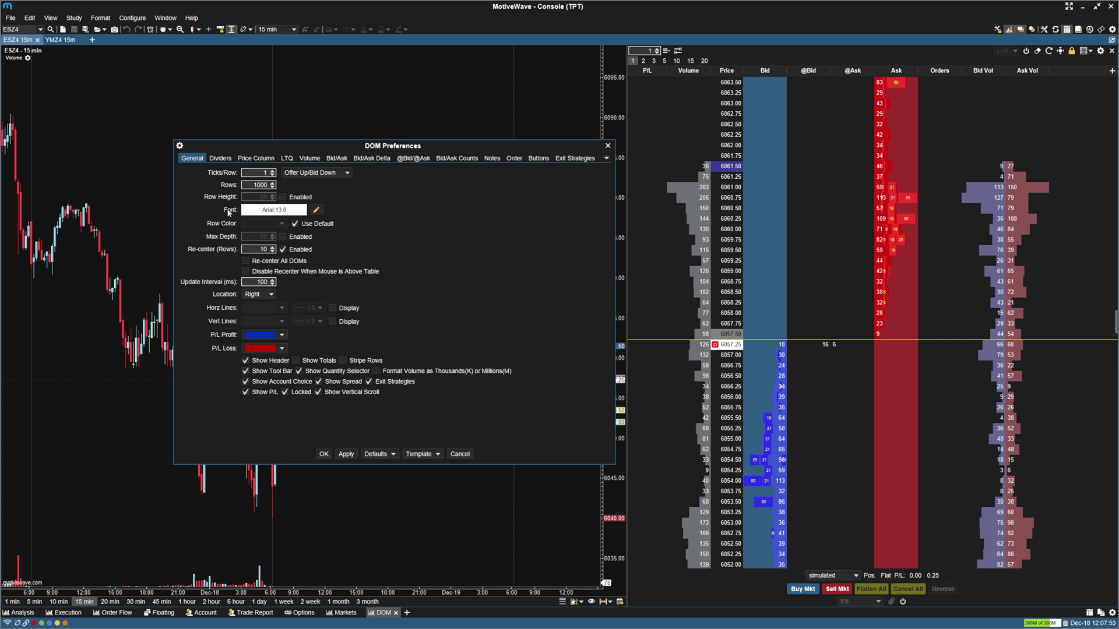
{"action": "left_click", "coordinate": [284, 197]}
{"action": "left_click", "coordinate": [264, 196]}
{"action": "key", "text": "BackSpace"}
{"action": "type", "text": "0"}
{"action": "left_click", "coordinate": [347, 454]}
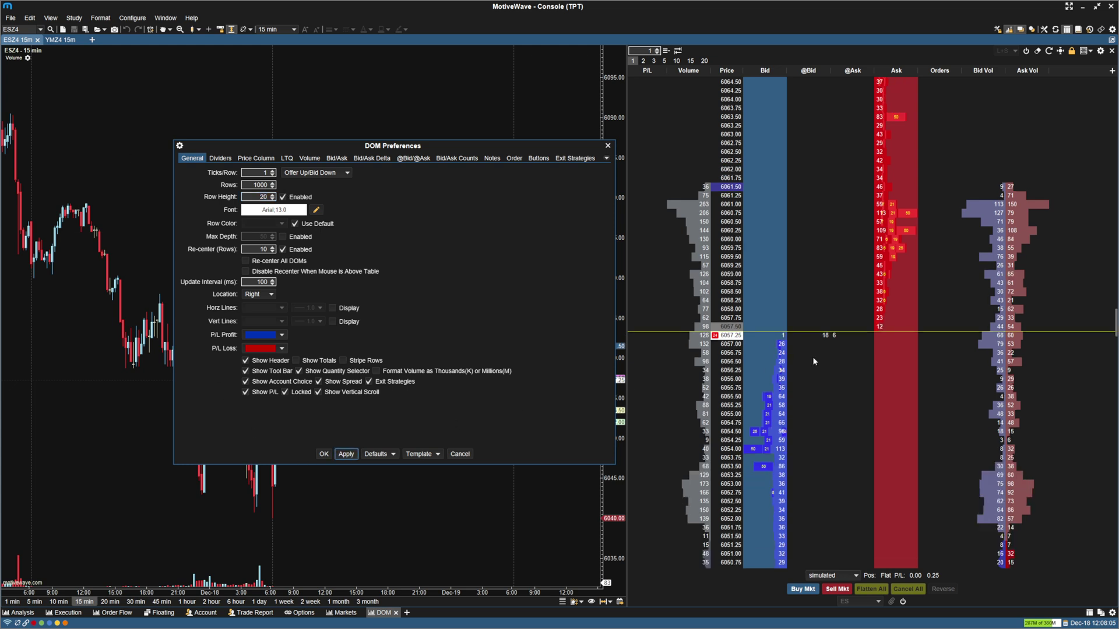
Step: Change the DOM font to Arial 12 and apply it
{"action": "left_click", "coordinate": [315, 210]}
{"action": "left_click", "coordinate": [394, 297]}
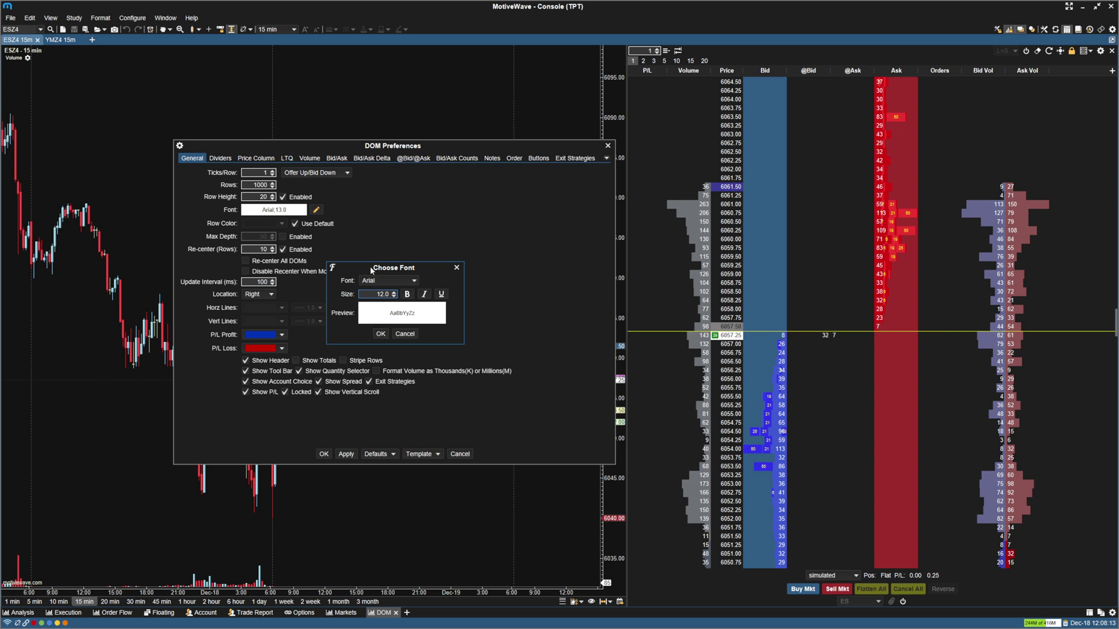
{"action": "left_click", "coordinate": [381, 335]}
{"action": "left_click", "coordinate": [347, 454]}
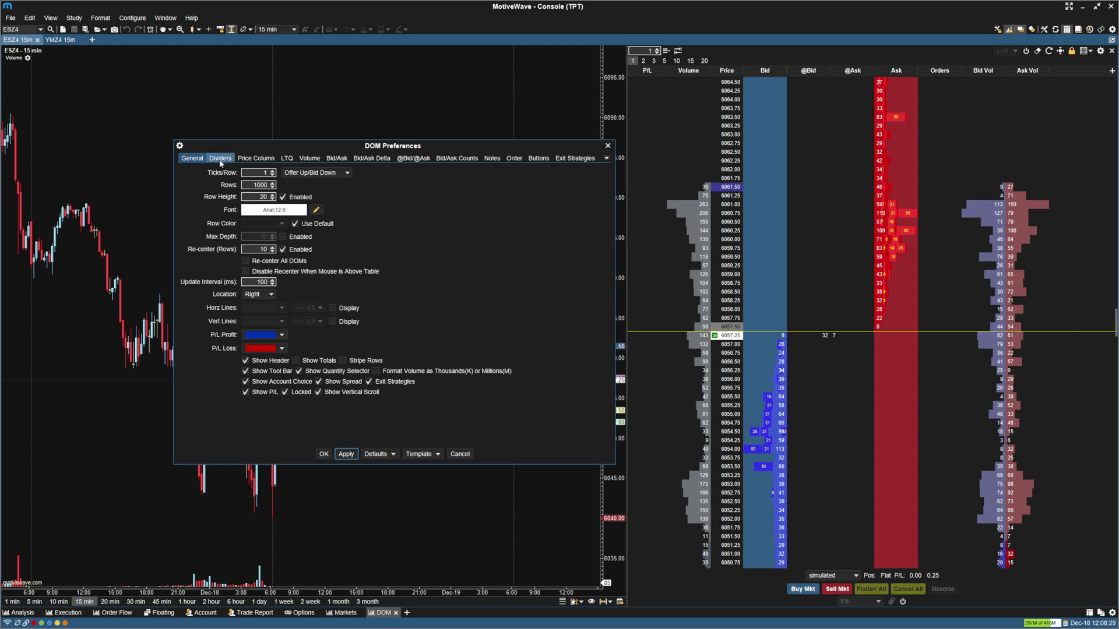
Step: Display horizontal grid lines at 0.25 width and vertical lines at 0.5, applying each change
{"action": "left_click", "coordinate": [331, 322]}
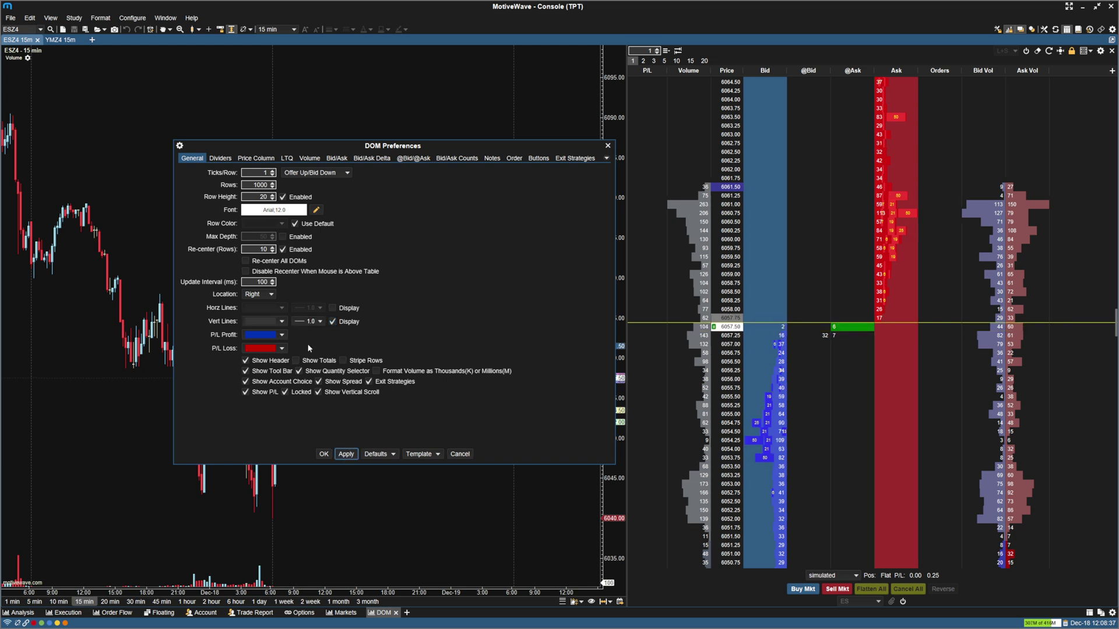
{"action": "left_click", "coordinate": [332, 308]}
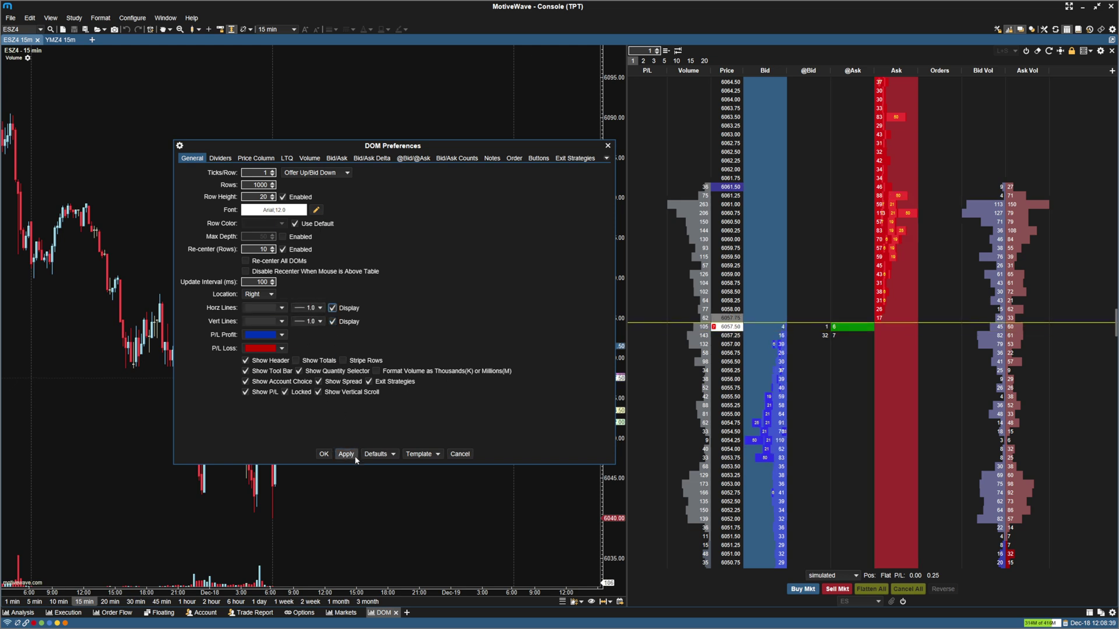
{"action": "left_click", "coordinate": [353, 454]}
{"action": "left_click", "coordinate": [307, 308]}
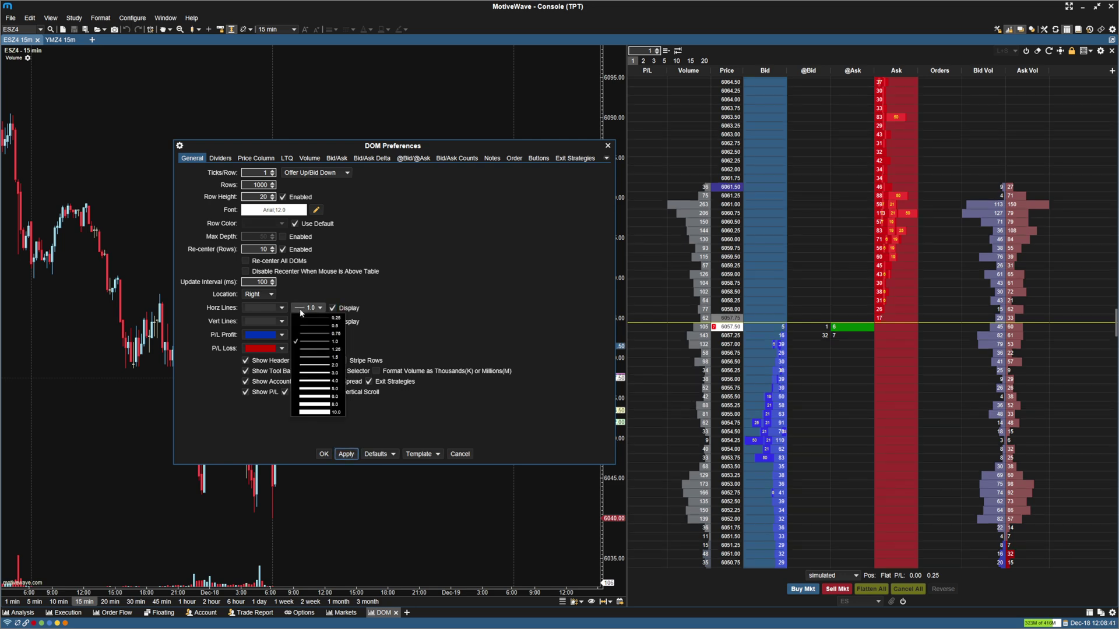
{"action": "left_click", "coordinate": [304, 319]}
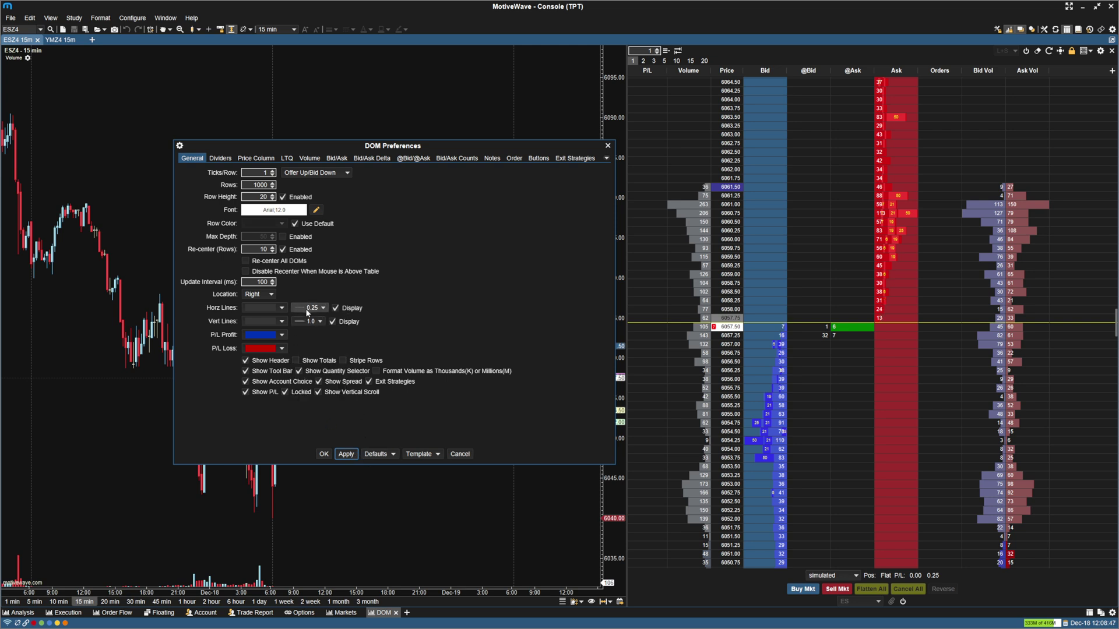
{"action": "left_click", "coordinate": [346, 456]}
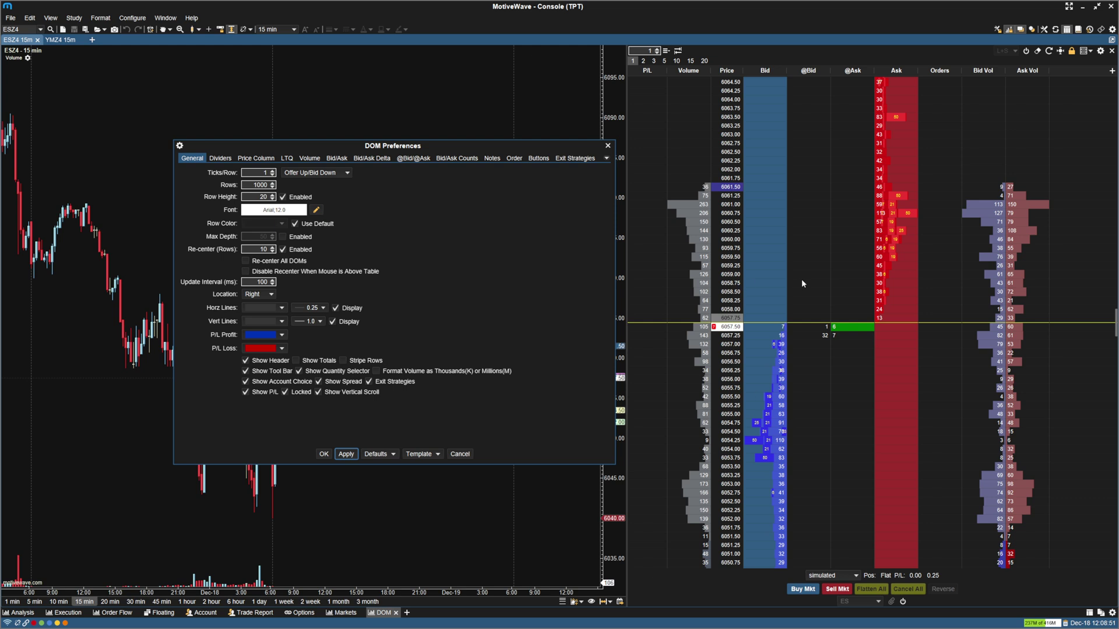
{"action": "left_click", "coordinate": [309, 321]}
{"action": "left_click", "coordinate": [322, 340]}
{"action": "left_click", "coordinate": [355, 456]}
Step: On the Bid/Ask page, set Bid Fill to custom RGB 41, 71, 101
{"action": "left_click", "coordinate": [336, 160]}
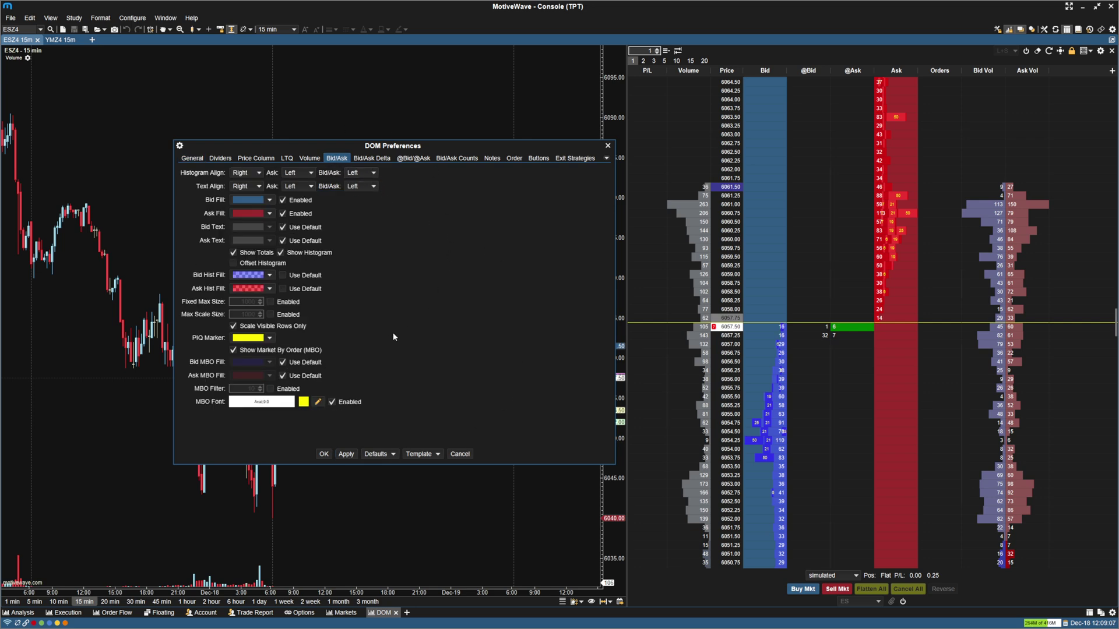
{"action": "left_click", "coordinate": [266, 202]}
{"action": "left_click", "coordinate": [303, 296]}
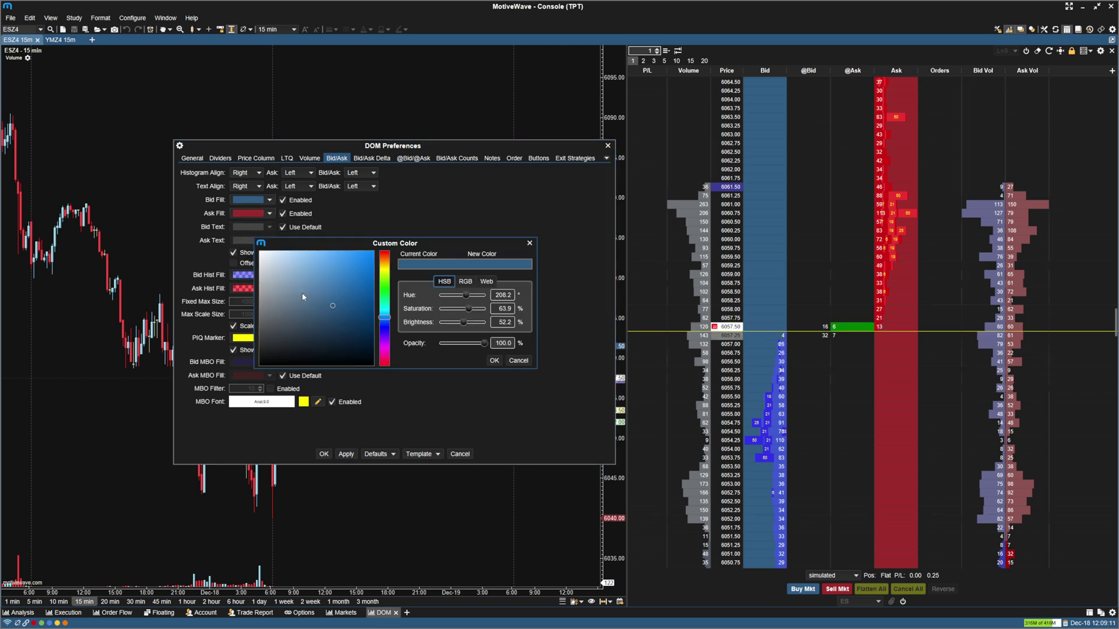
{"action": "left_click", "coordinate": [466, 282]}
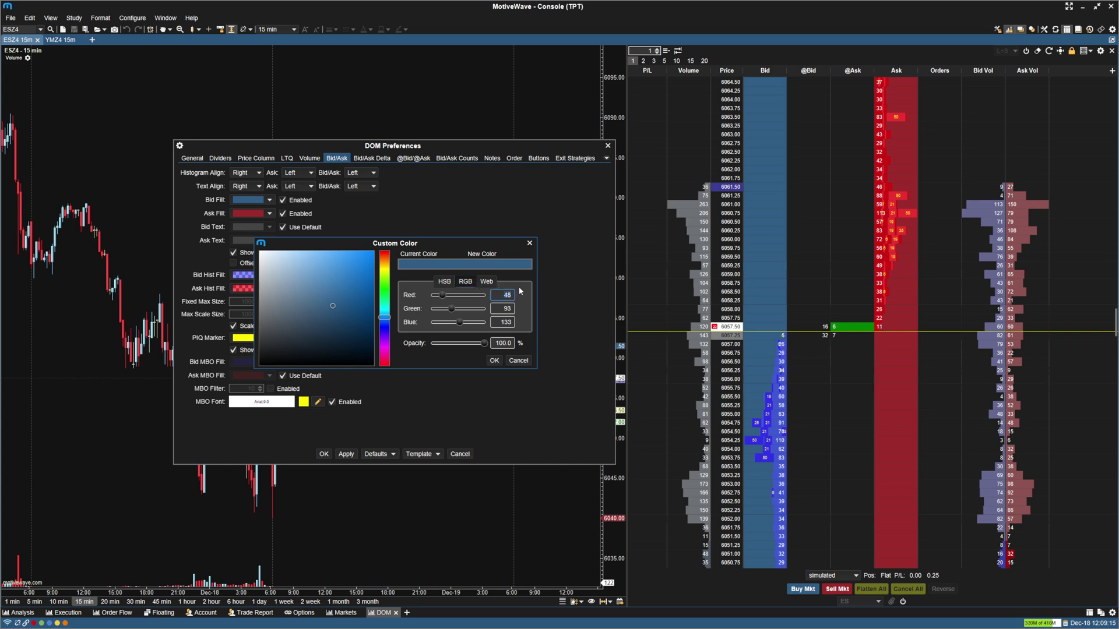
{"action": "type", "text": "41"}
{"action": "key", "text": "Tab"}
{"action": "type", "text": "71"}
{"action": "key", "text": "Tab"}
{"action": "type", "text": "101"}
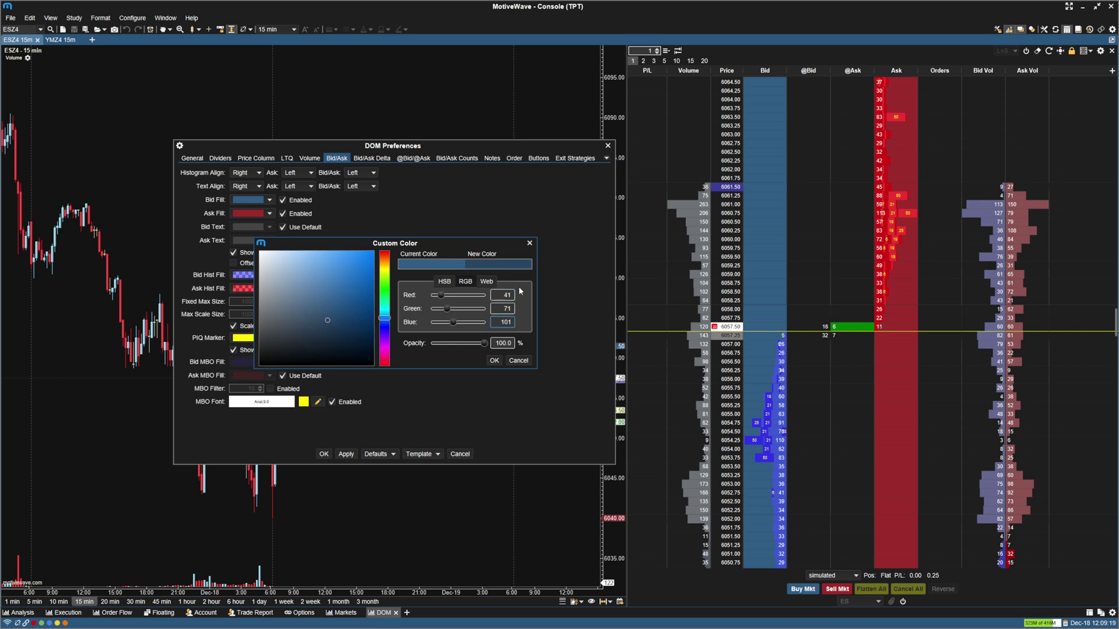
{"action": "left_click", "coordinate": [494, 360]}
Step: Set Ask Fill to a darker custom colour with red 81 and green 55
{"action": "left_click", "coordinate": [266, 215]}
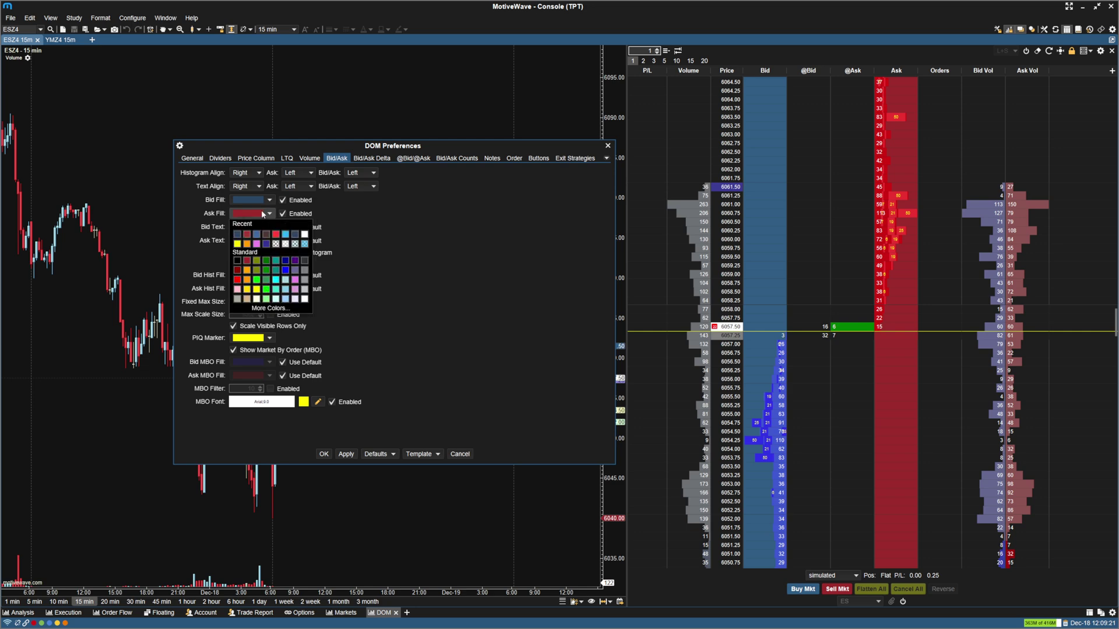
{"action": "left_click", "coordinate": [270, 308]}
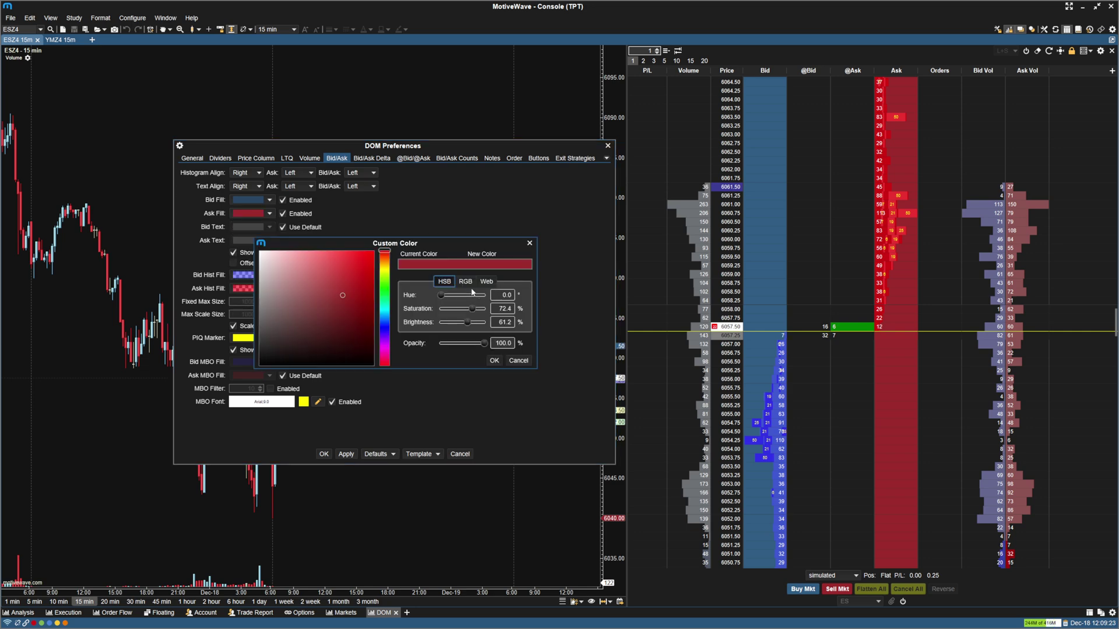
{"action": "left_click", "coordinate": [495, 295]}
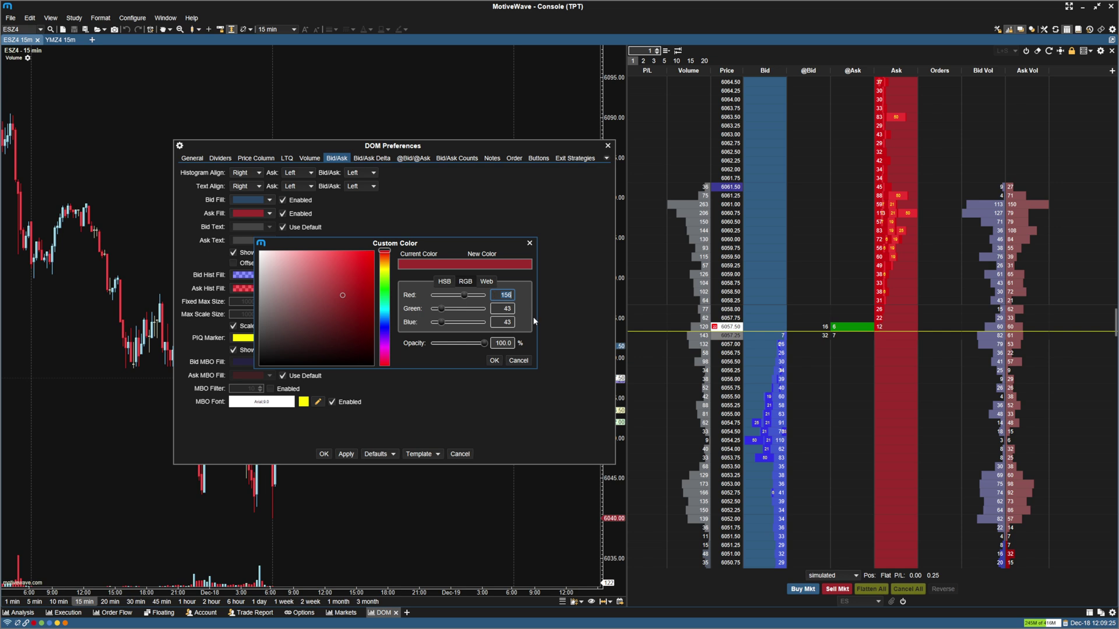
{"action": "type", "text": "81"}
{"action": "key", "text": "Tab"}
{"action": "type", "text": "55"}
{"action": "key", "text": "Tab"}
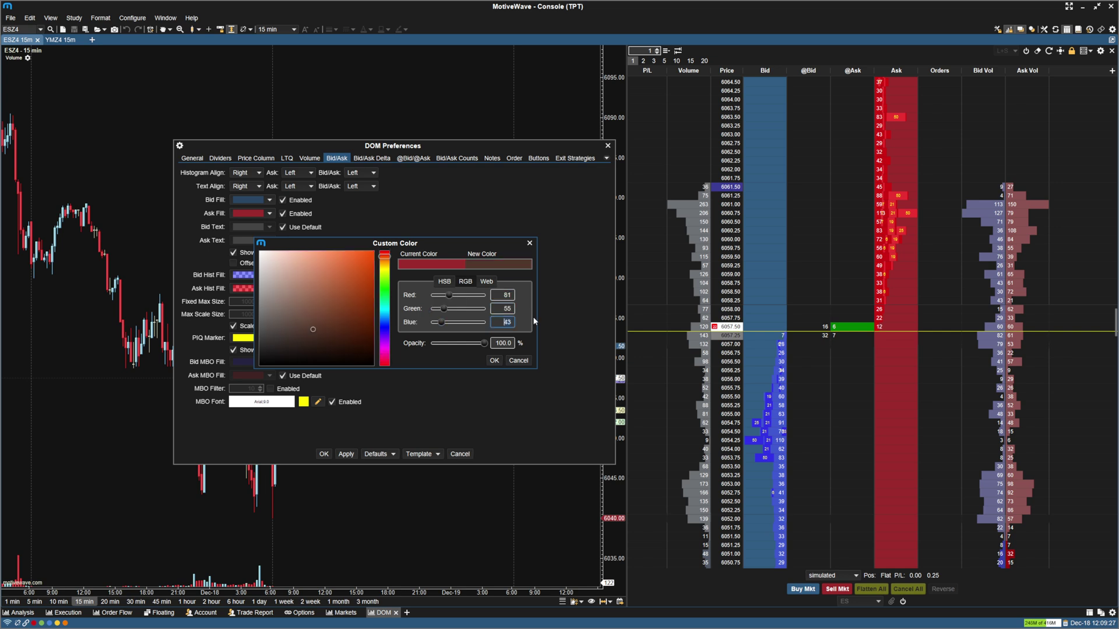
{"action": "left_click", "coordinate": [495, 360]}
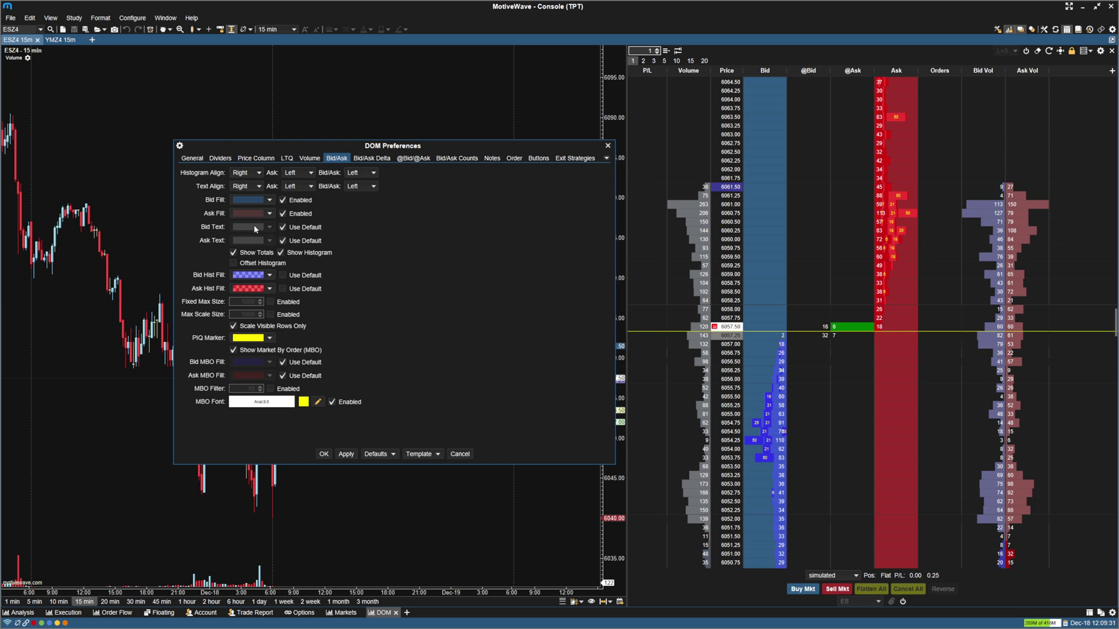
Step: Set Bid Hist Fill to a fully opaque blue, RGB 57, 105, 157
{"action": "left_click", "coordinate": [261, 279]}
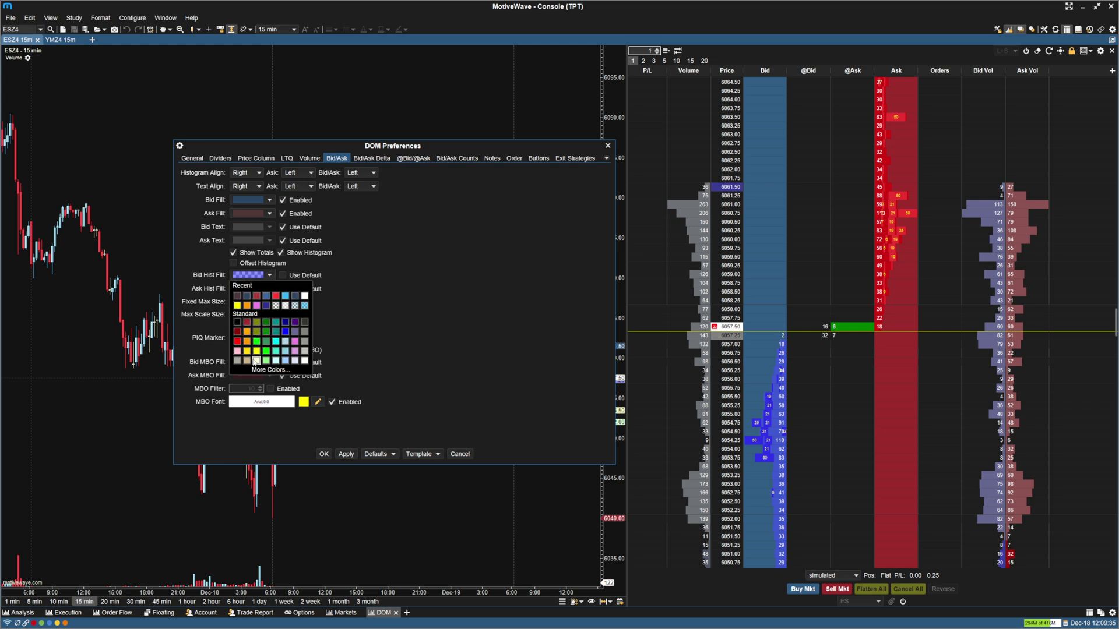
{"action": "left_click", "coordinate": [258, 366]}
{"action": "left_click", "coordinate": [465, 281]}
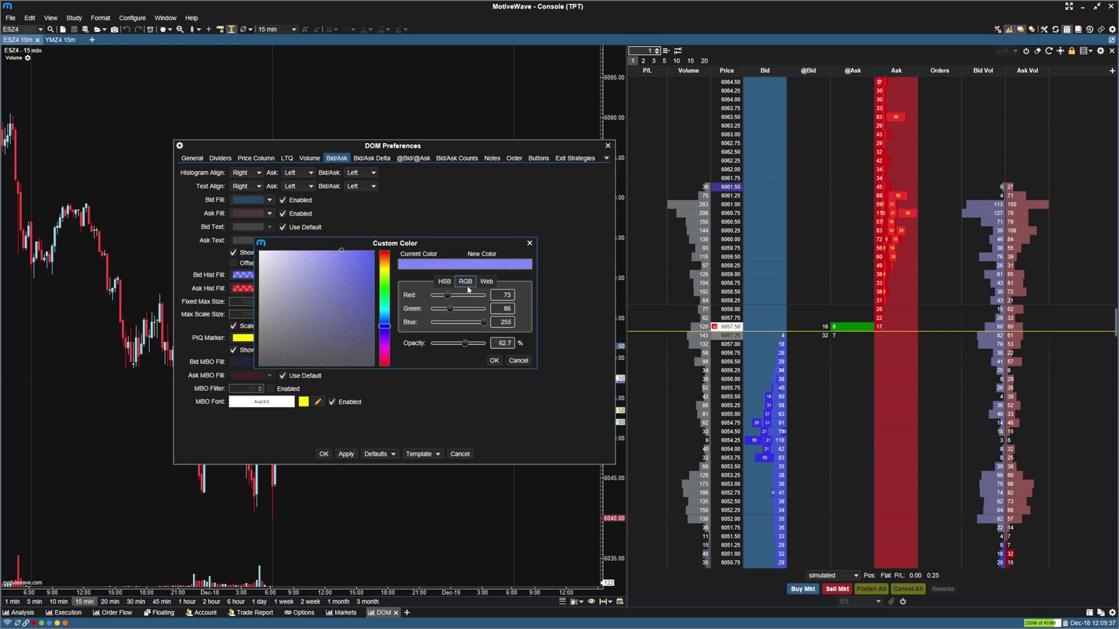
{"action": "left_click_drag", "start_coordinate": [469, 343], "coordinate": [521, 347]}
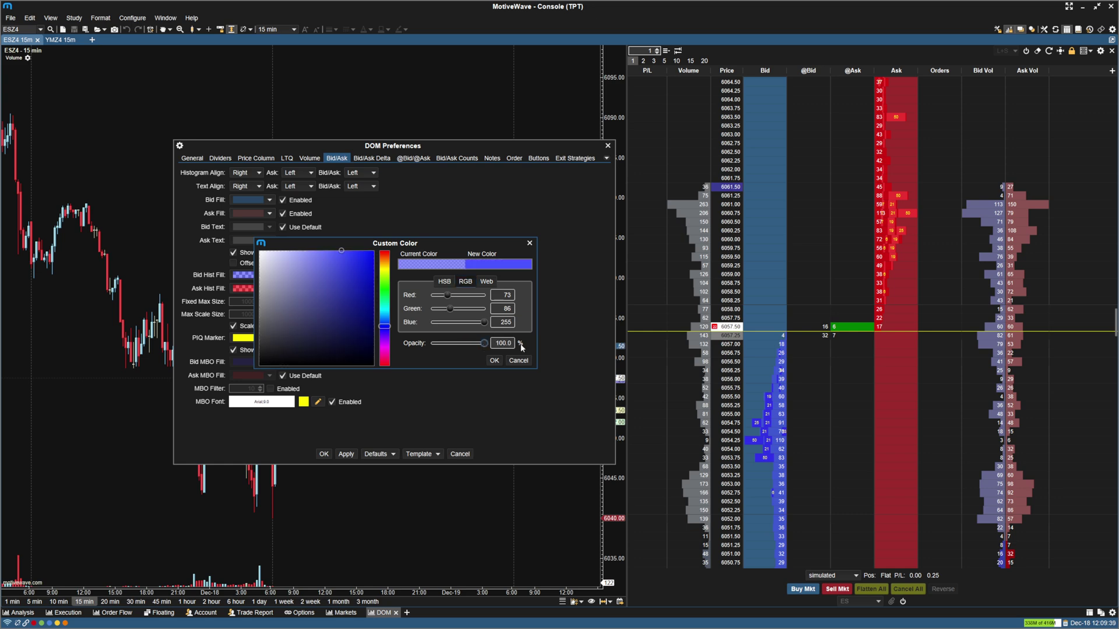
{"action": "double_click", "coordinate": [502, 295]}
{"action": "type", "text": "57"}
{"action": "key", "text": "Tab"}
{"action": "type", "text": "105"}
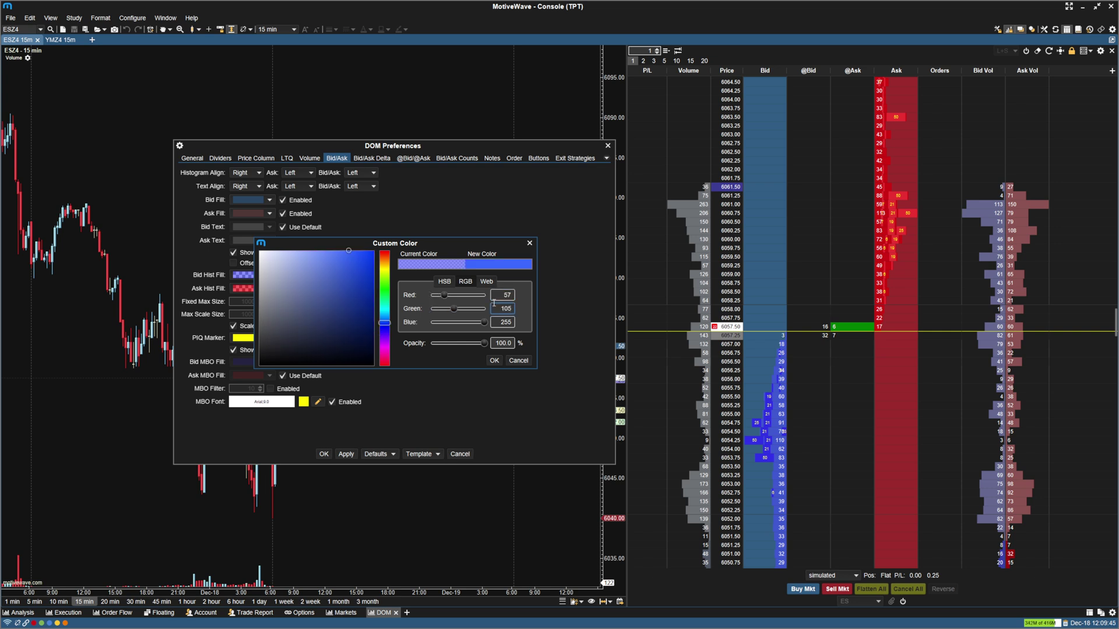
{"action": "key", "text": "Tab"}
{"action": "type", "text": "157"}
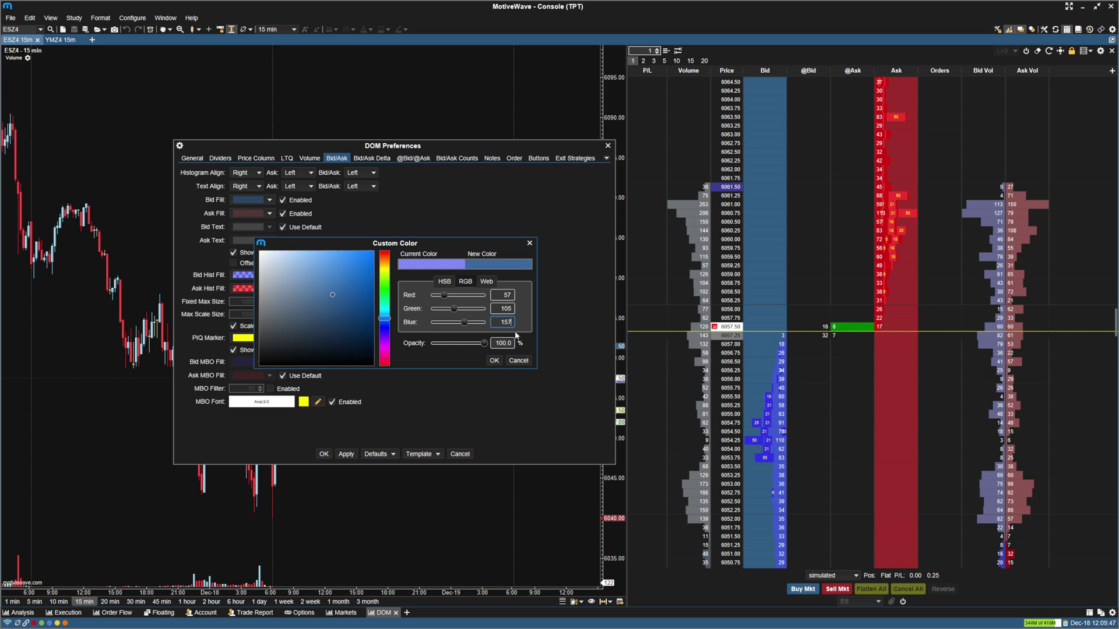
{"action": "left_click", "coordinate": [495, 360]}
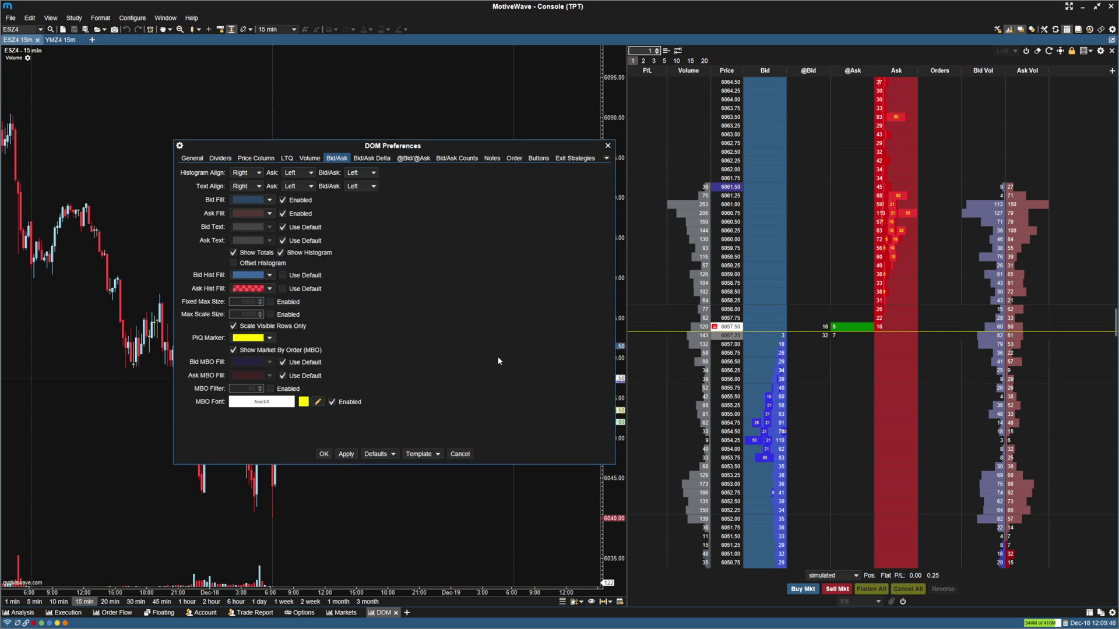
Step: Set Ask Hist Fill to a fully opaque red, RGB 169, 57, 54, and apply the colours
{"action": "left_click", "coordinate": [250, 288]}
{"action": "left_click", "coordinate": [257, 386]}
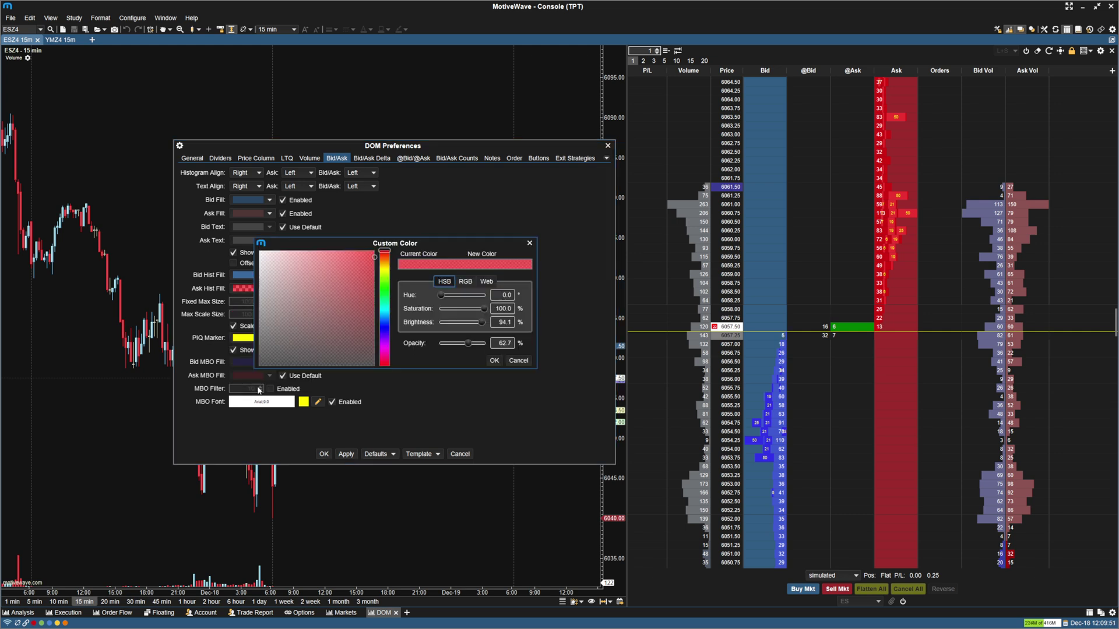
{"action": "left_click", "coordinate": [465, 282]}
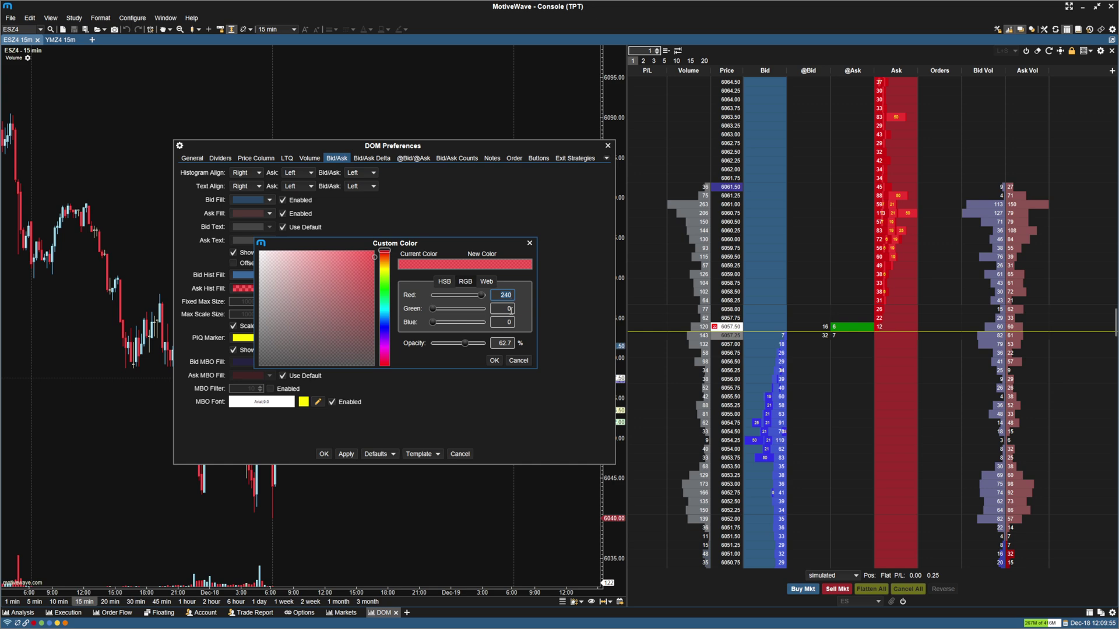
{"action": "type", "text": "169"}
{"action": "left_click", "coordinate": [509, 309]}
{"action": "type", "text": "57"}
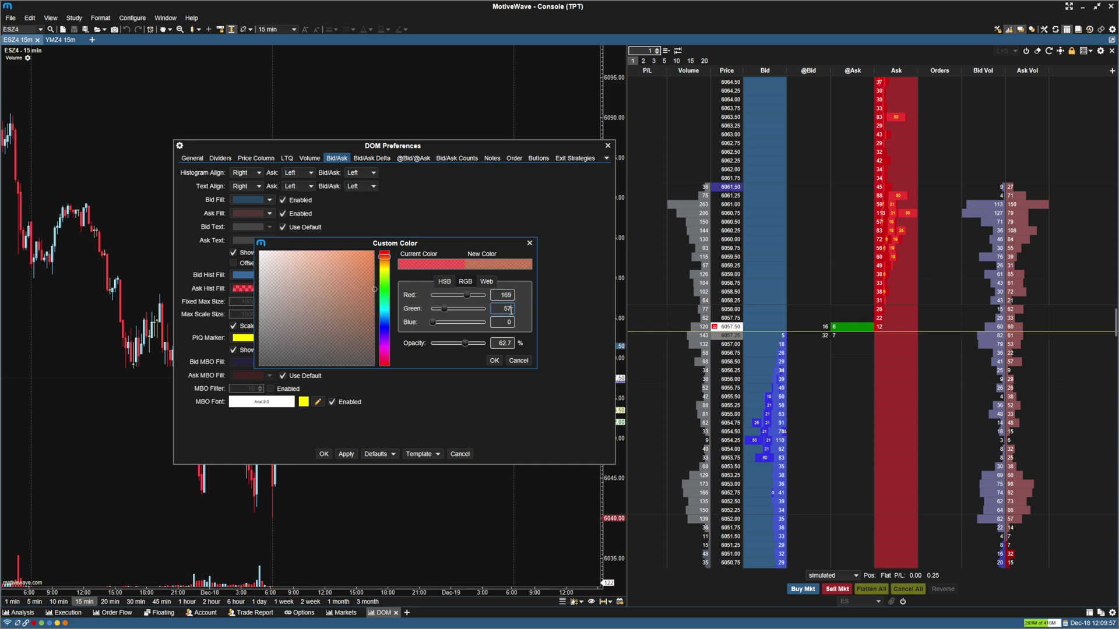
{"action": "key", "text": "Tab"}
{"action": "type", "text": "54"}
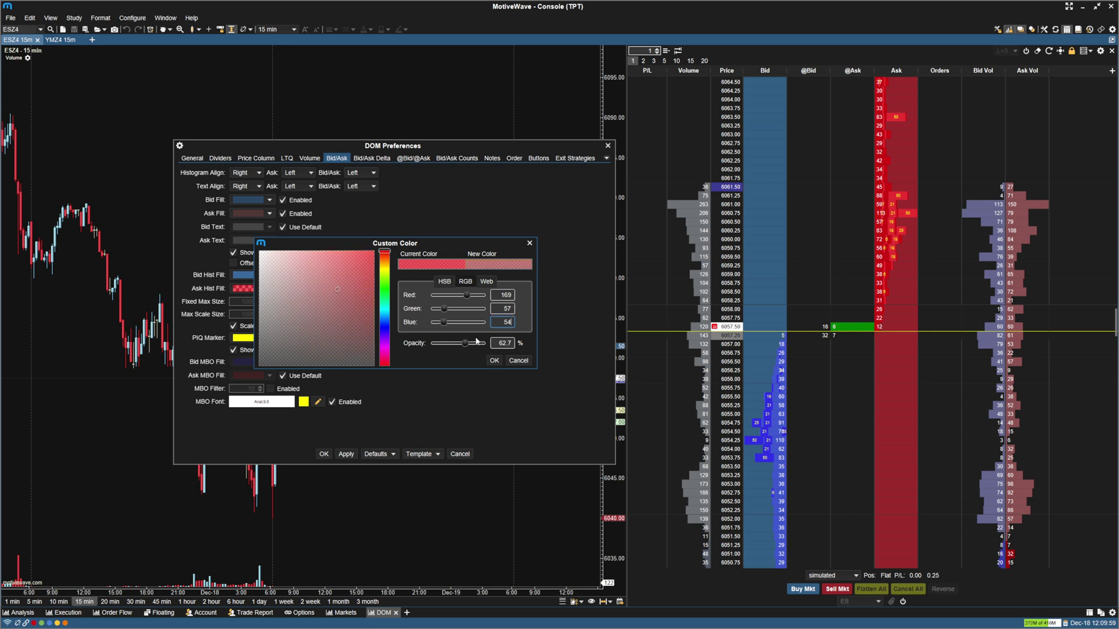
{"action": "left_click_drag", "start_coordinate": [467, 344], "coordinate": [488, 344]}
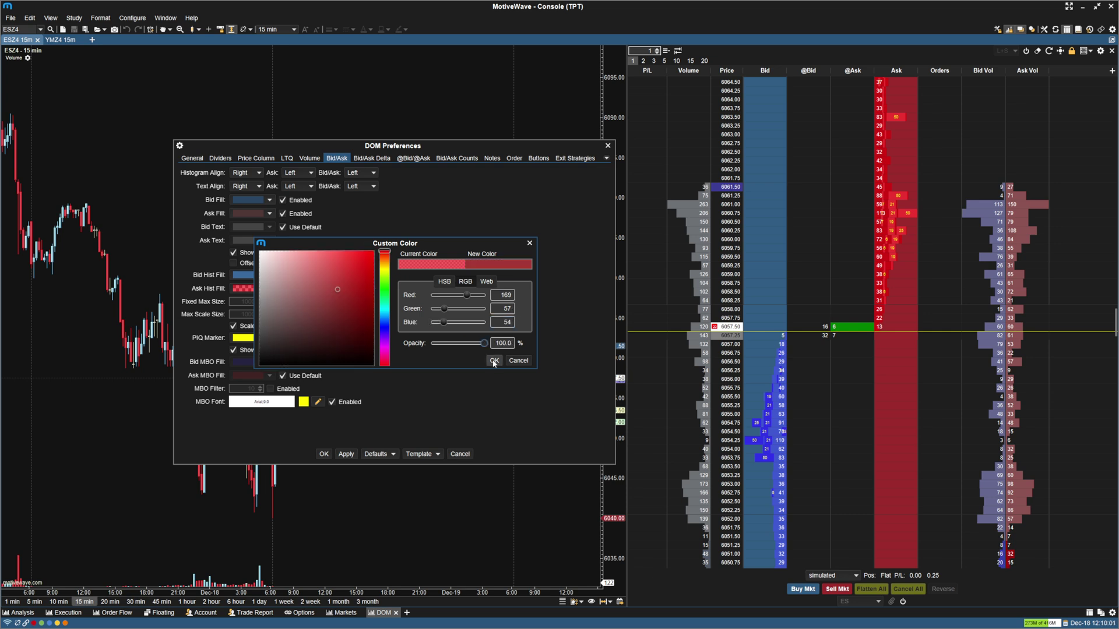
{"action": "left_click", "coordinate": [494, 362]}
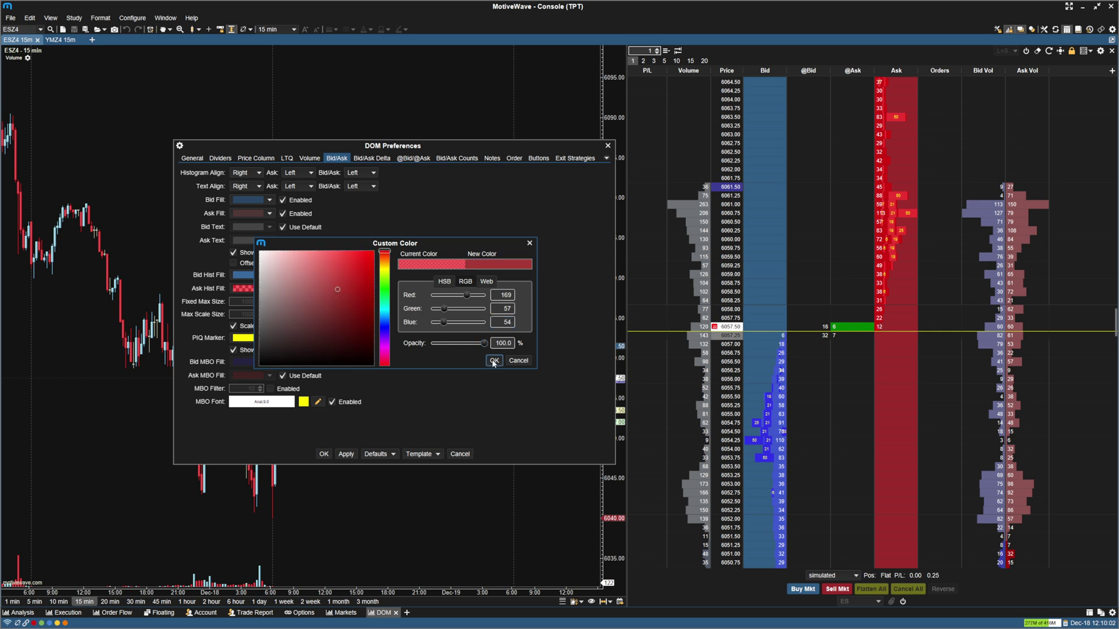
{"action": "left_click", "coordinate": [347, 457]}
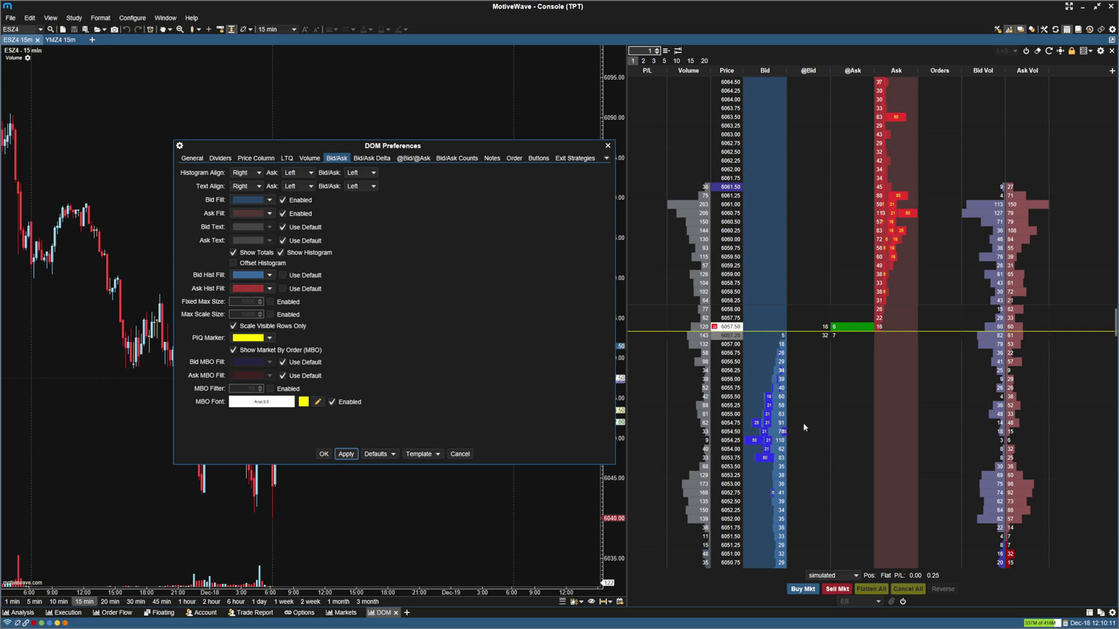
Step: Turn off Market By Order, apply it, and enable custom Bid Text and Ask Text colours
{"action": "left_click", "coordinate": [233, 350]}
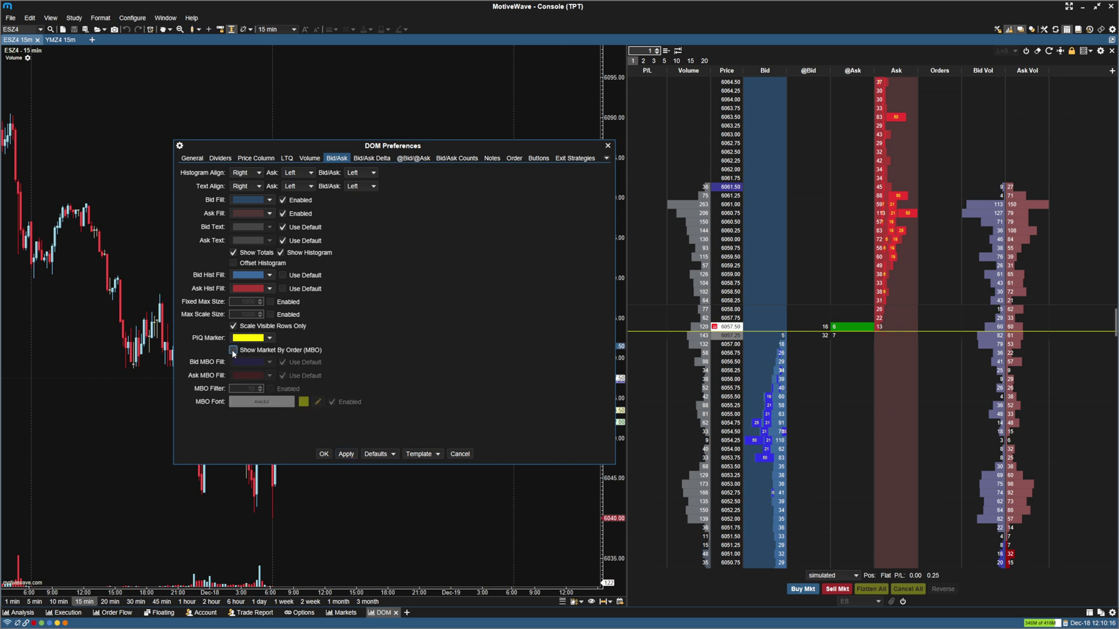
{"action": "left_click", "coordinate": [348, 456]}
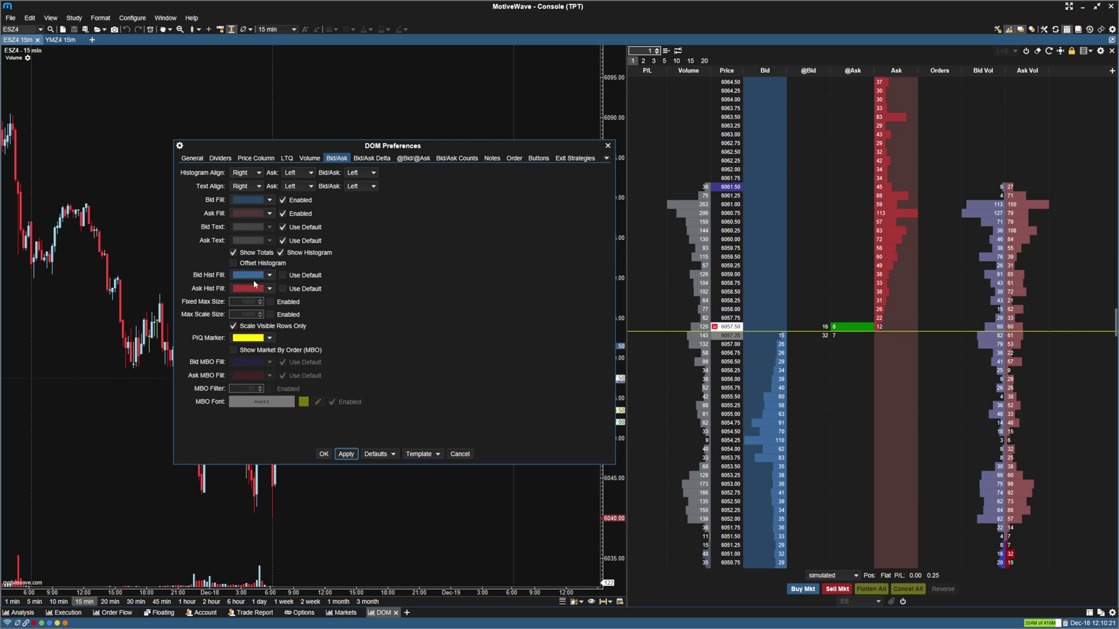
{"action": "left_click", "coordinate": [283, 227]}
{"action": "left_click", "coordinate": [284, 240]}
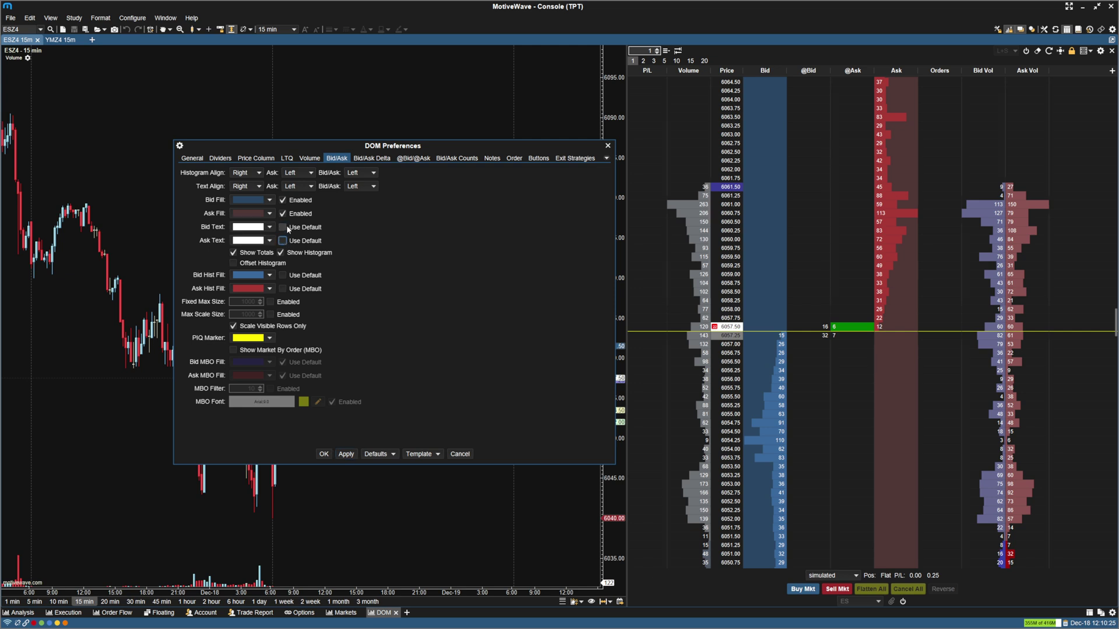
Step: Set Bid Text colour to a light blue, RGB 52, 183, 244
{"action": "left_click", "coordinate": [256, 228]}
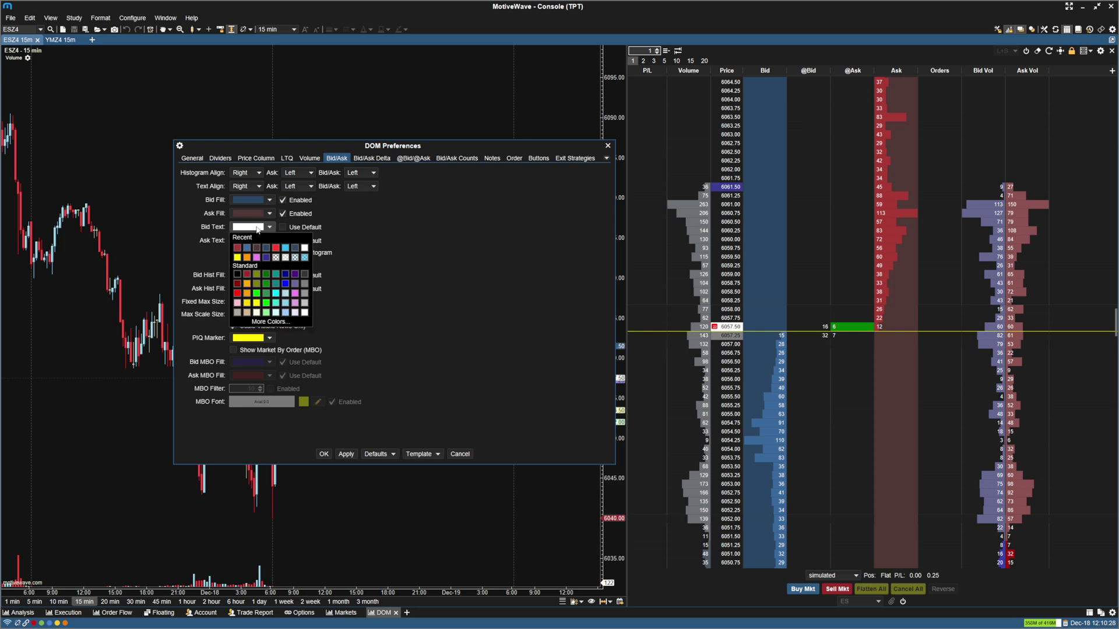
{"action": "left_click", "coordinate": [255, 322]}
{"action": "left_click", "coordinate": [465, 282]}
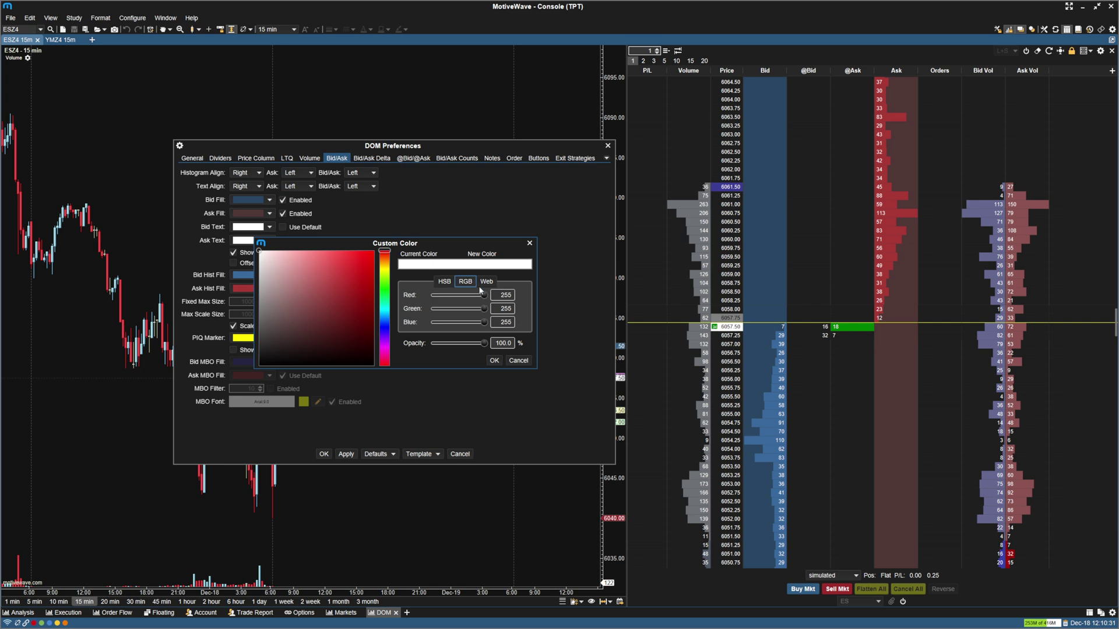
{"action": "double_click", "coordinate": [502, 296]}
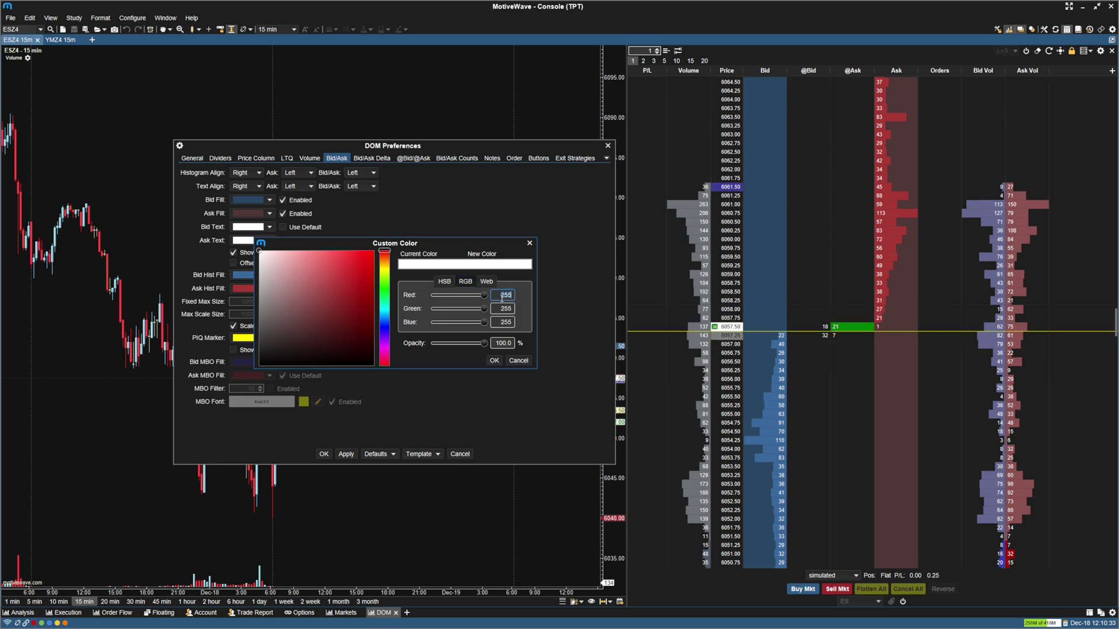
{"action": "type", "text": "52"}
{"action": "key", "text": "Tab"}
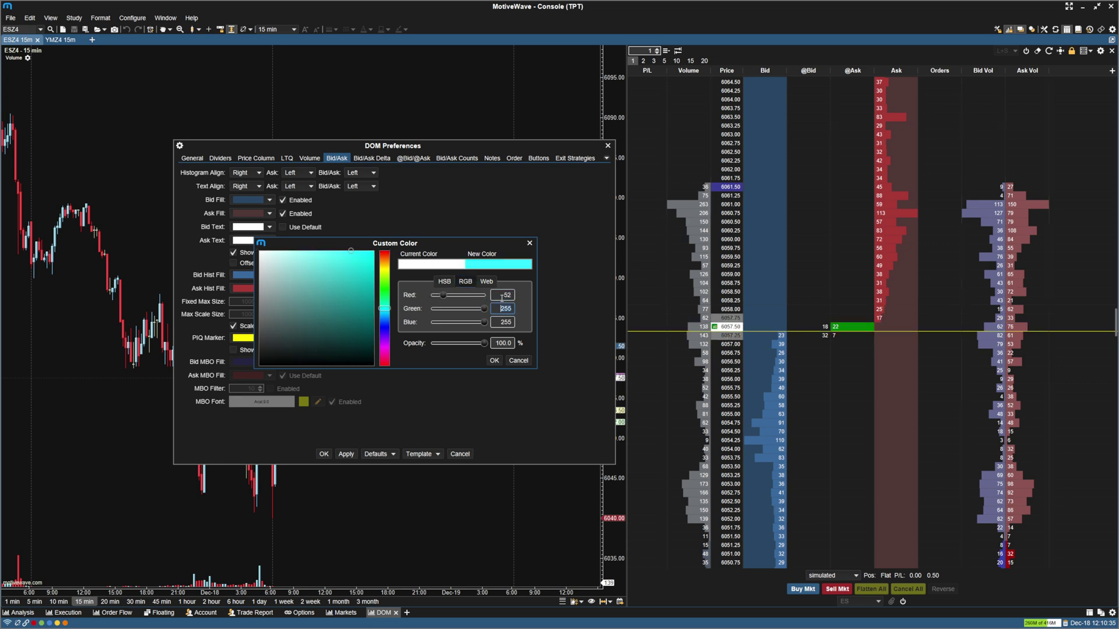
{"action": "type", "text": "183"}
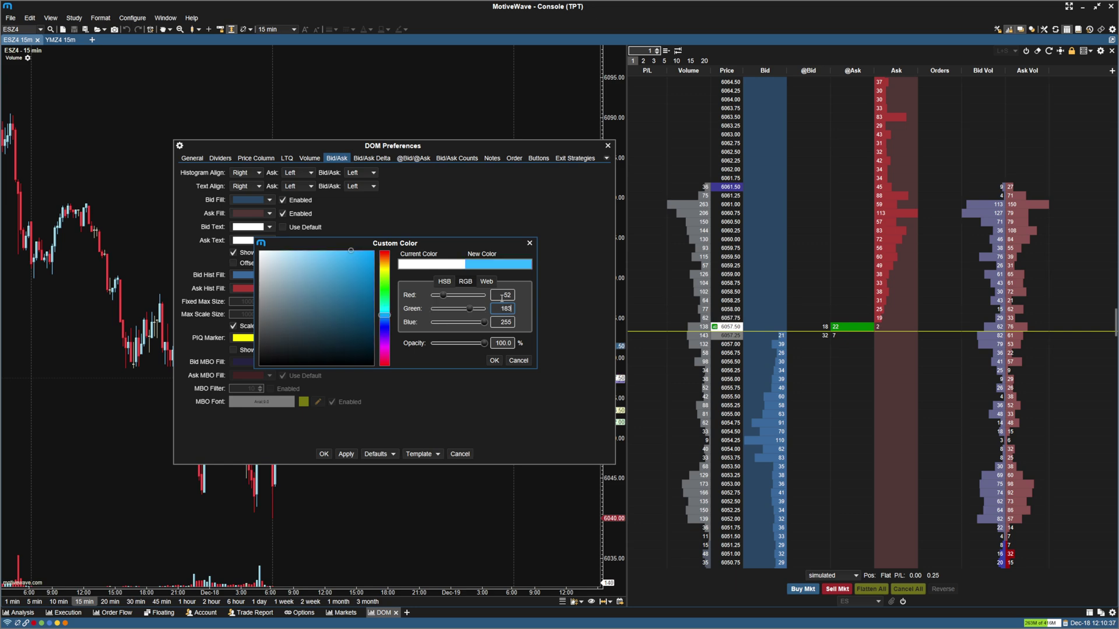
{"action": "key", "text": "Tab"}
{"action": "type", "text": "244"}
{"action": "left_click", "coordinate": [494, 360]}
Step: Set Ask Text colour to a custom red, RGB 253, 59, 49
{"action": "left_click", "coordinate": [250, 240]}
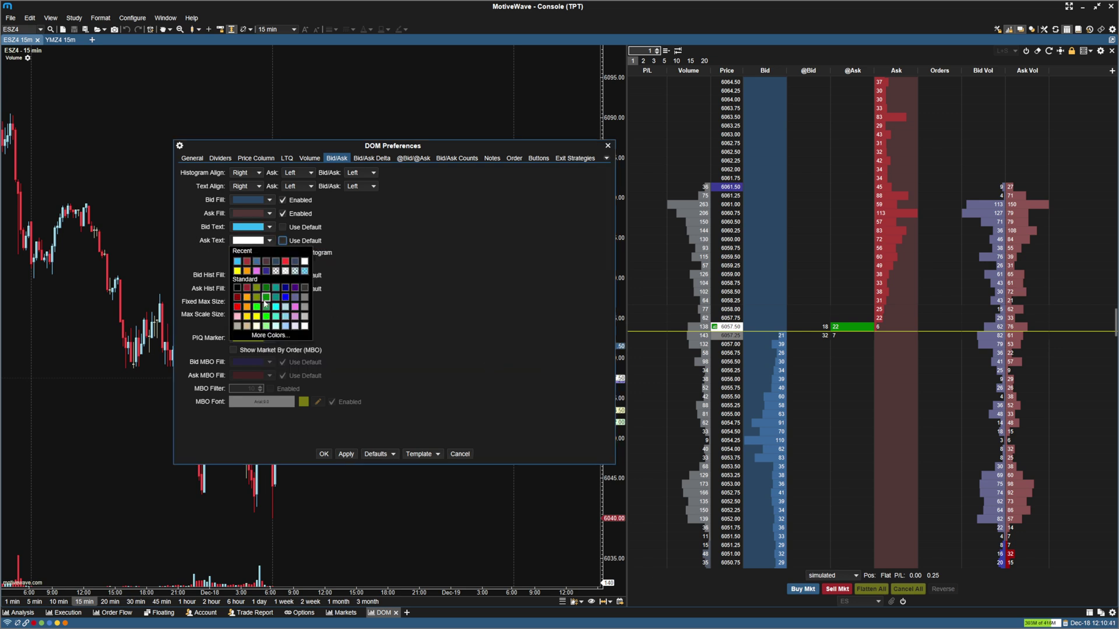
{"action": "left_click", "coordinate": [271, 335]}
{"action": "left_click", "coordinate": [466, 281]}
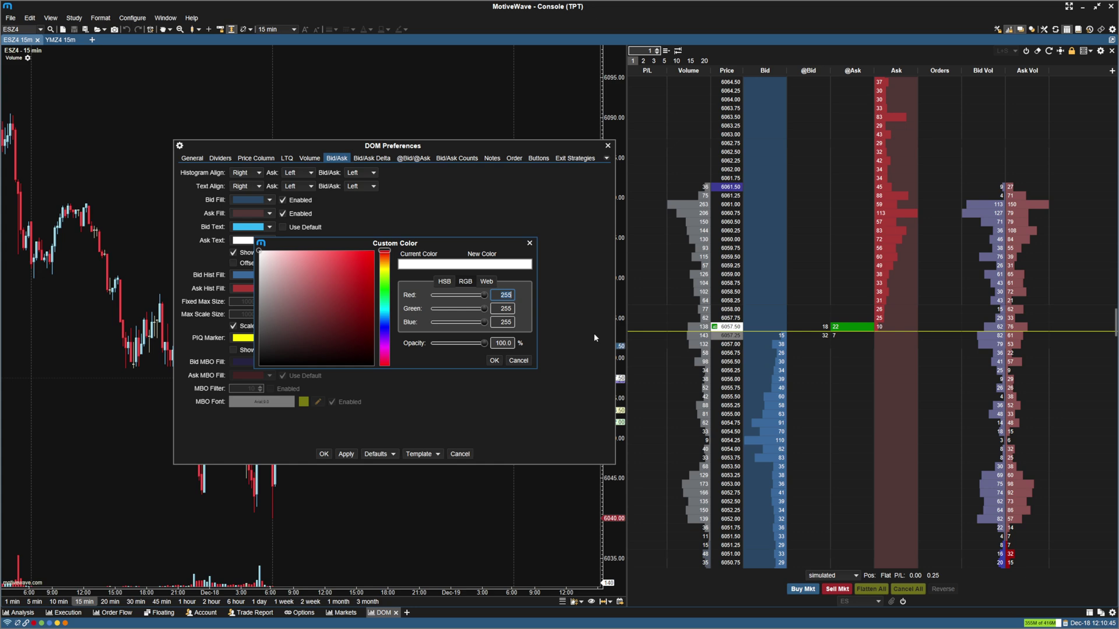
{"action": "type", "text": "253"}
{"action": "key", "text": "Tab"}
{"action": "type", "text": "59"}
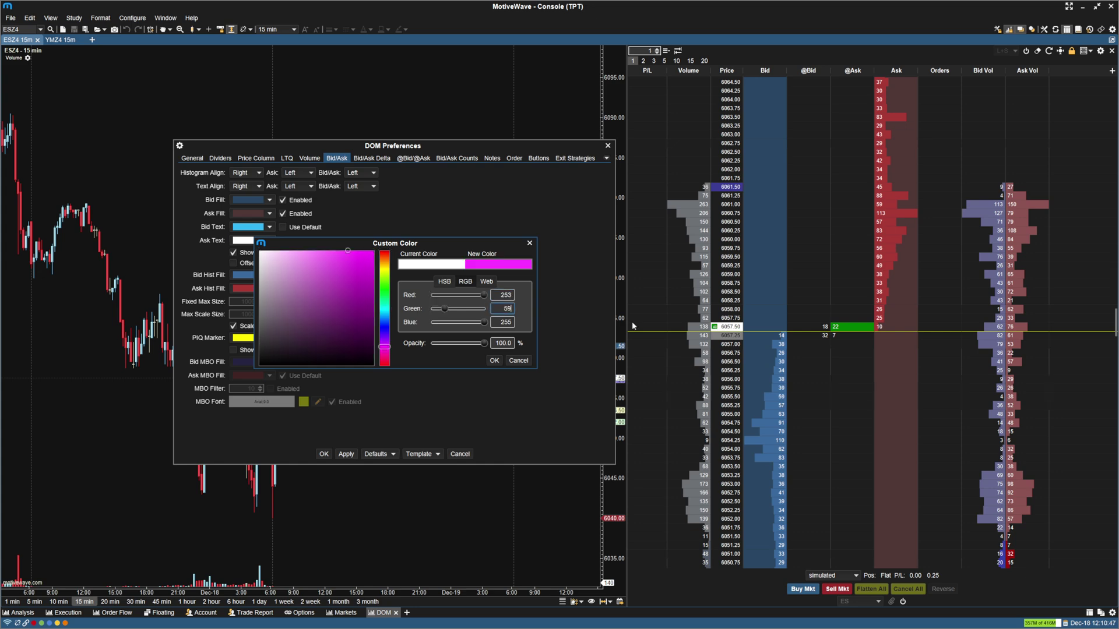
{"action": "key", "text": "Tab"}
{"action": "type", "text": "49"}
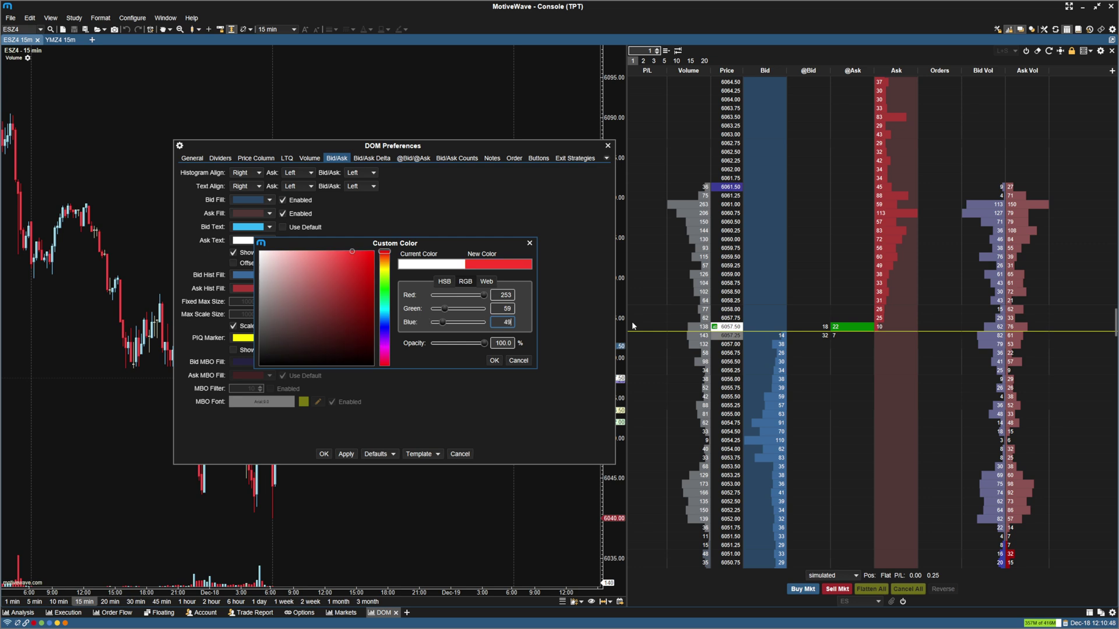
{"action": "left_click", "coordinate": [494, 359]}
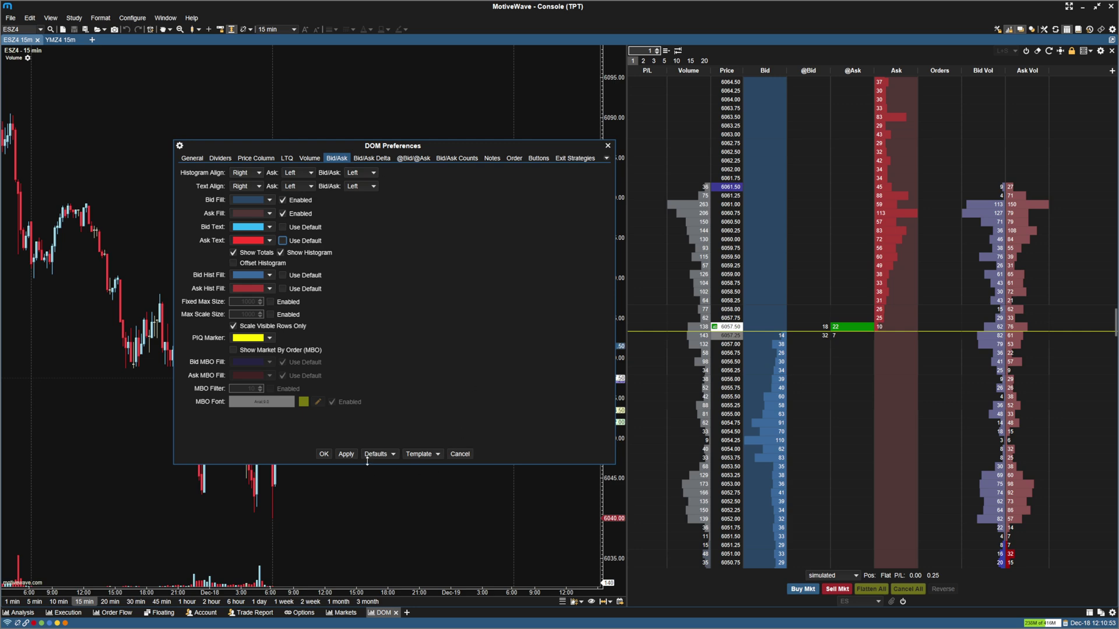
Step: Apply the red ask text, try a Max Depth limit of 10, then disable it again
{"action": "left_click", "coordinate": [343, 454]}
{"action": "left_click", "coordinate": [185, 159]}
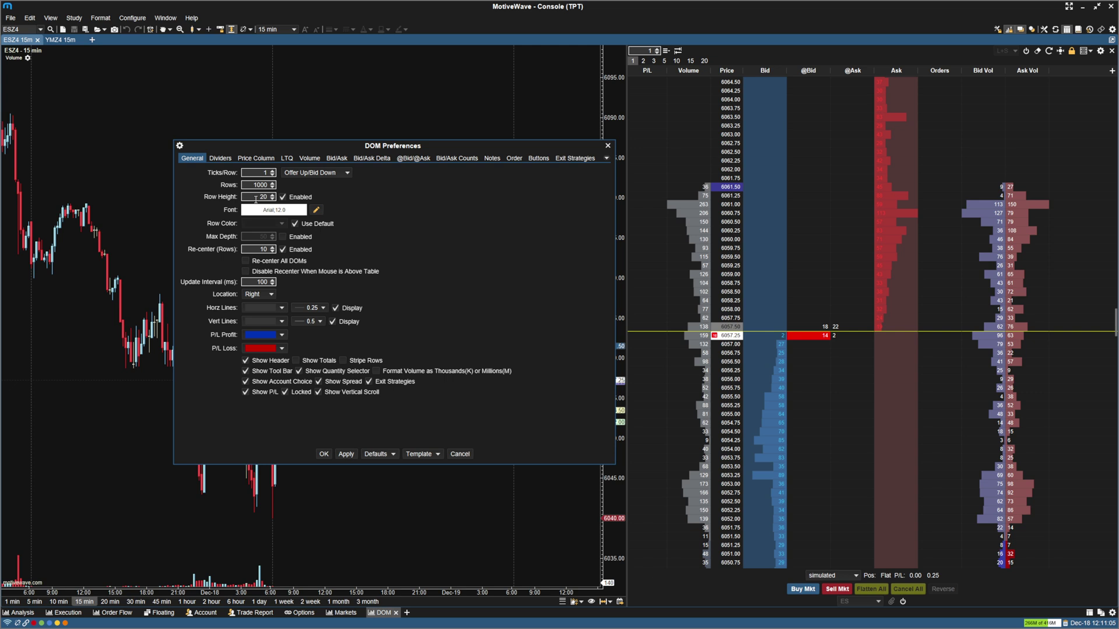
{"action": "left_click", "coordinate": [283, 236]}
{"action": "type", "text": "10"}
{"action": "left_click", "coordinate": [345, 455]}
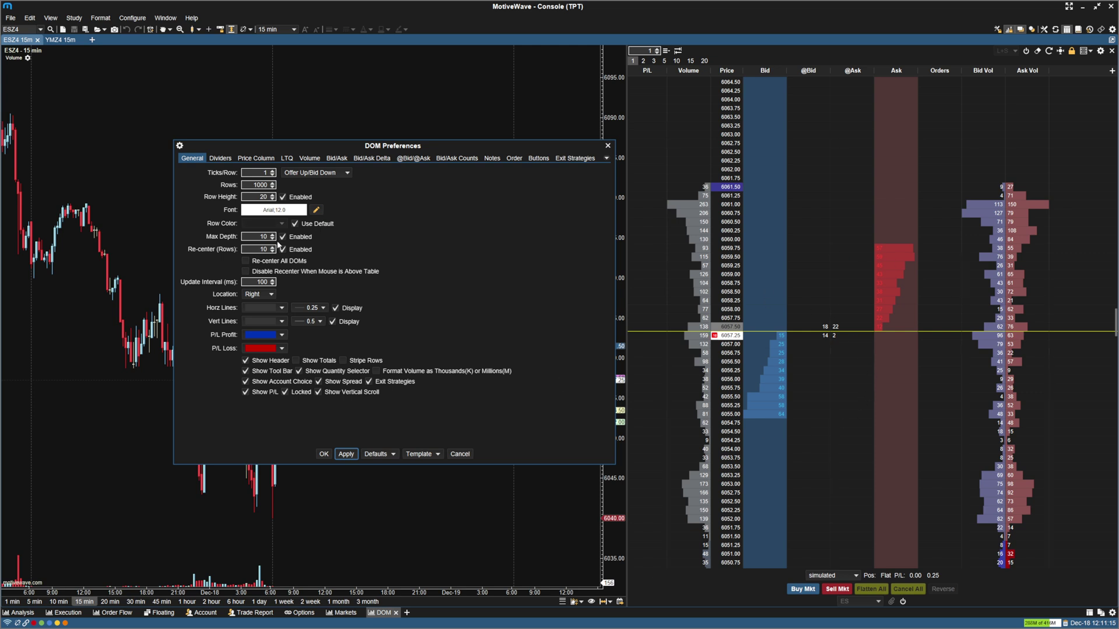
{"action": "left_click", "coordinate": [283, 236]}
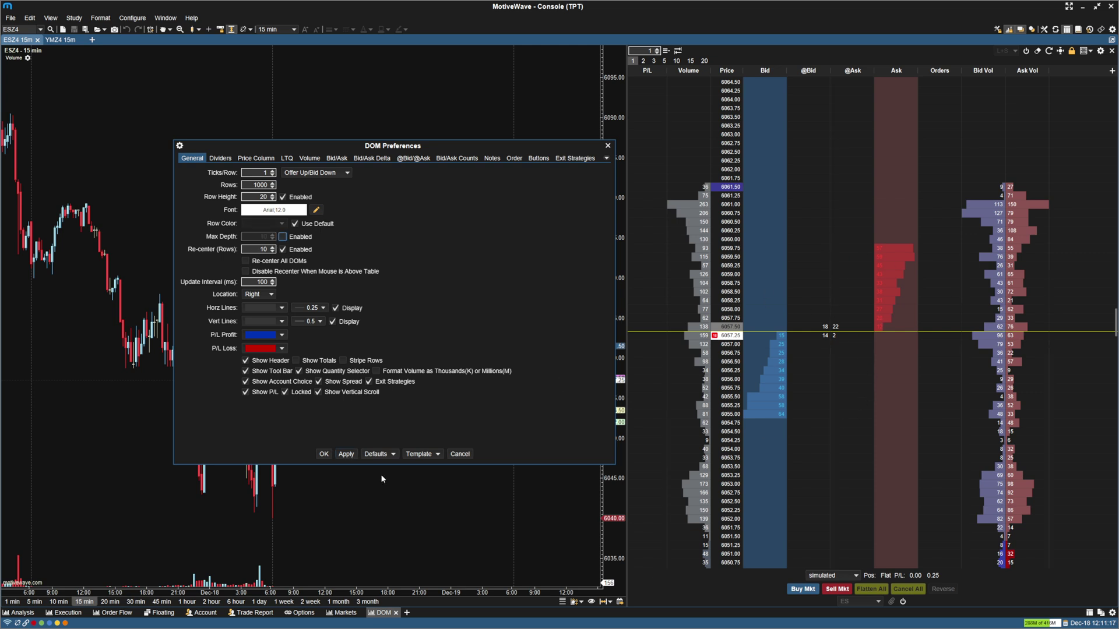
{"action": "left_click", "coordinate": [346, 454]}
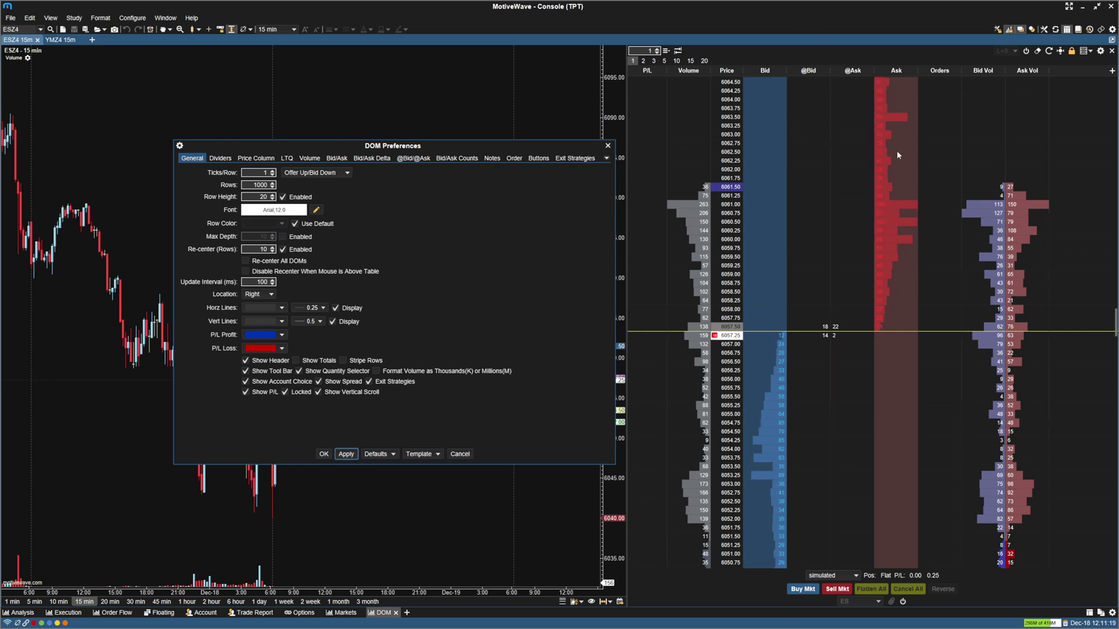
{"action": "left_click", "coordinate": [335, 160]}
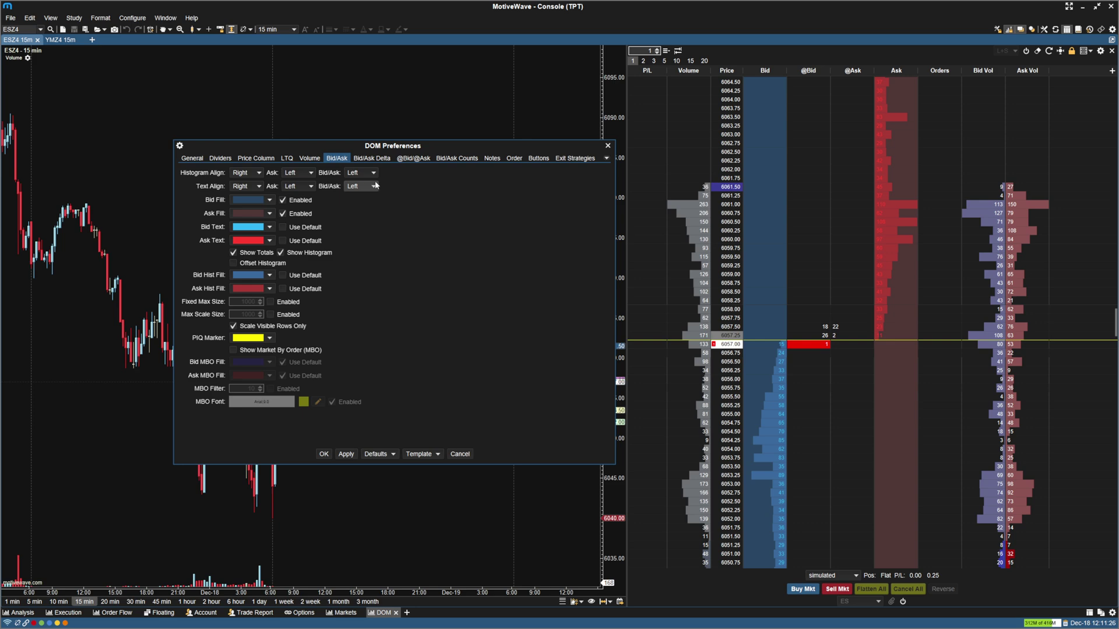
{"action": "left_click", "coordinate": [412, 159]}
{"action": "left_click", "coordinate": [277, 251]}
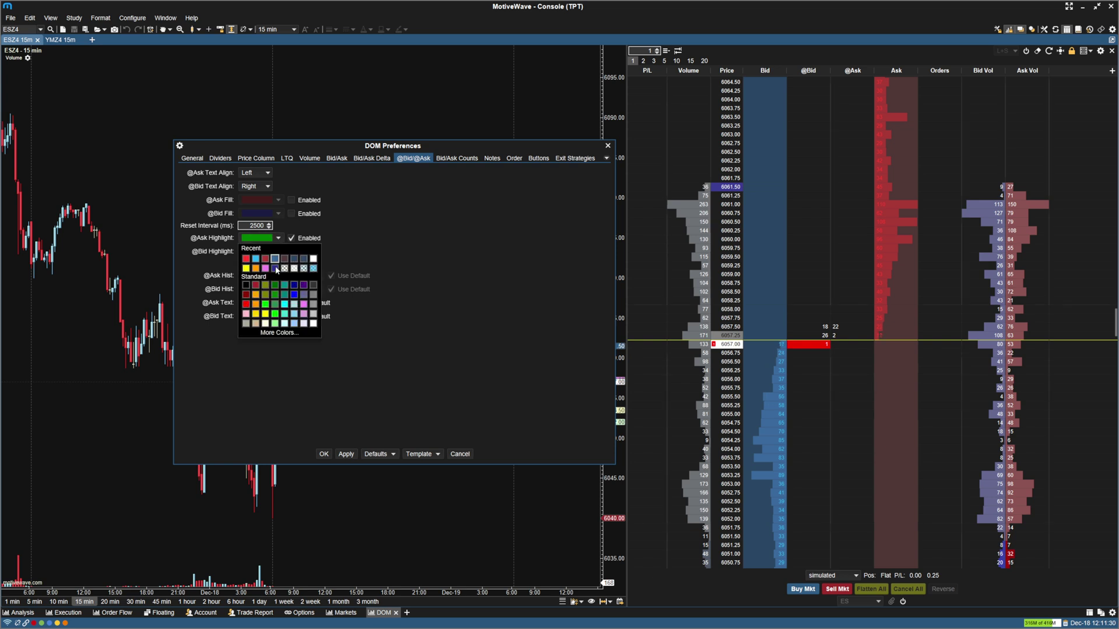
{"action": "left_click", "coordinate": [340, 223]}
{"action": "left_click", "coordinate": [280, 239]}
{"action": "left_click", "coordinate": [288, 333]}
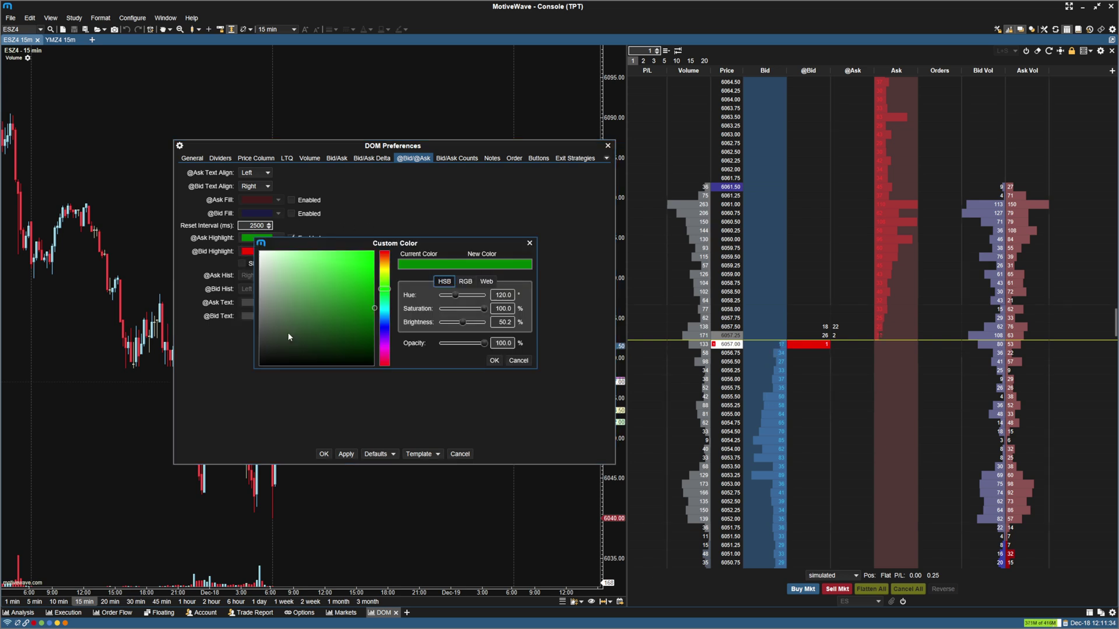
{"action": "left_click", "coordinate": [464, 283]}
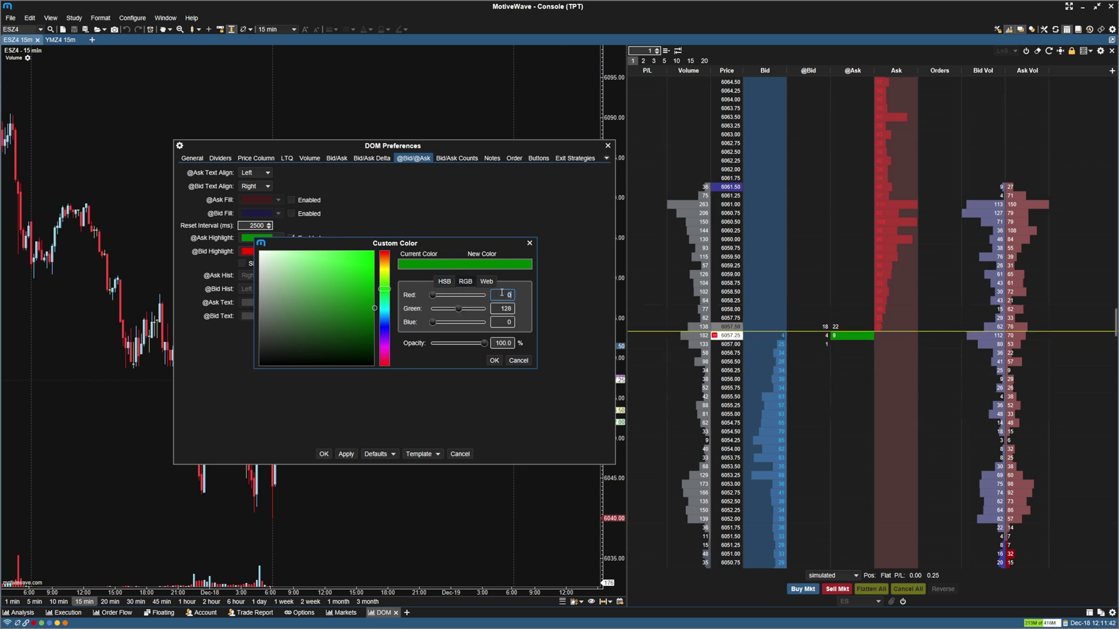
{"action": "left_click", "coordinate": [502, 293]}
{"action": "type", "text": "57"}
{"action": "key", "text": "Tab"}
{"action": "type", "text": "105"}
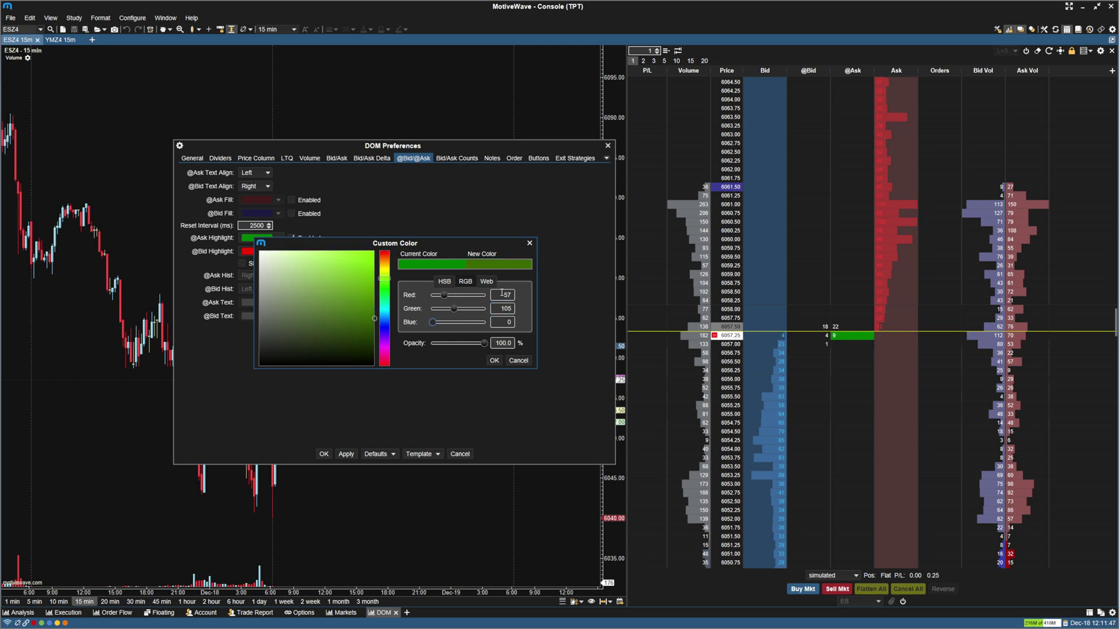
{"action": "key", "text": "Tab"}
{"action": "type", "text": "157"}
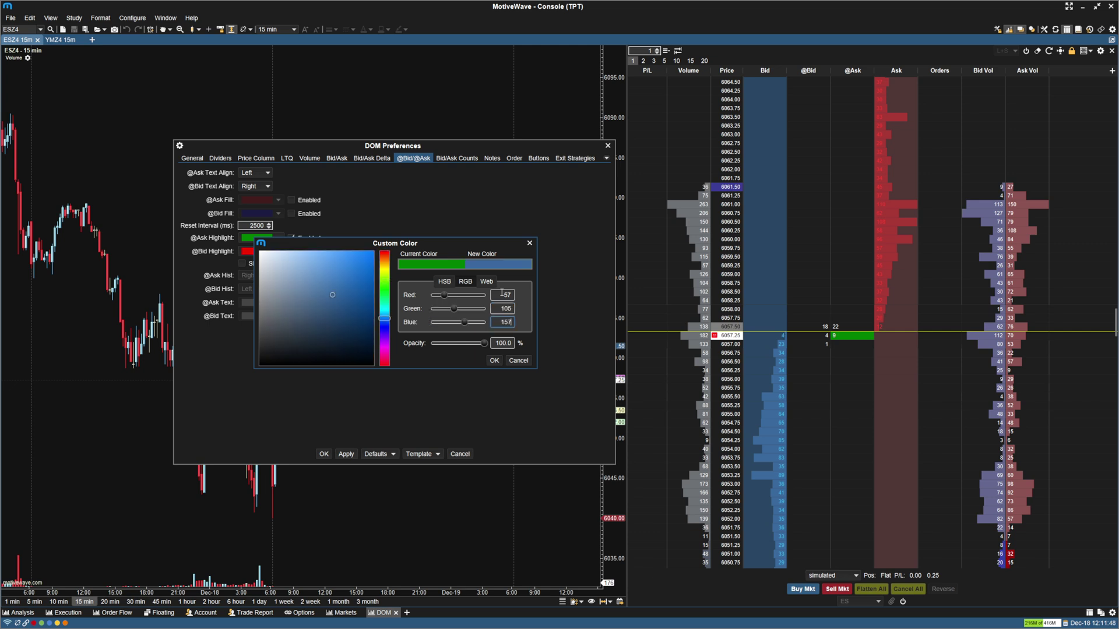
{"action": "left_click", "coordinate": [495, 361]}
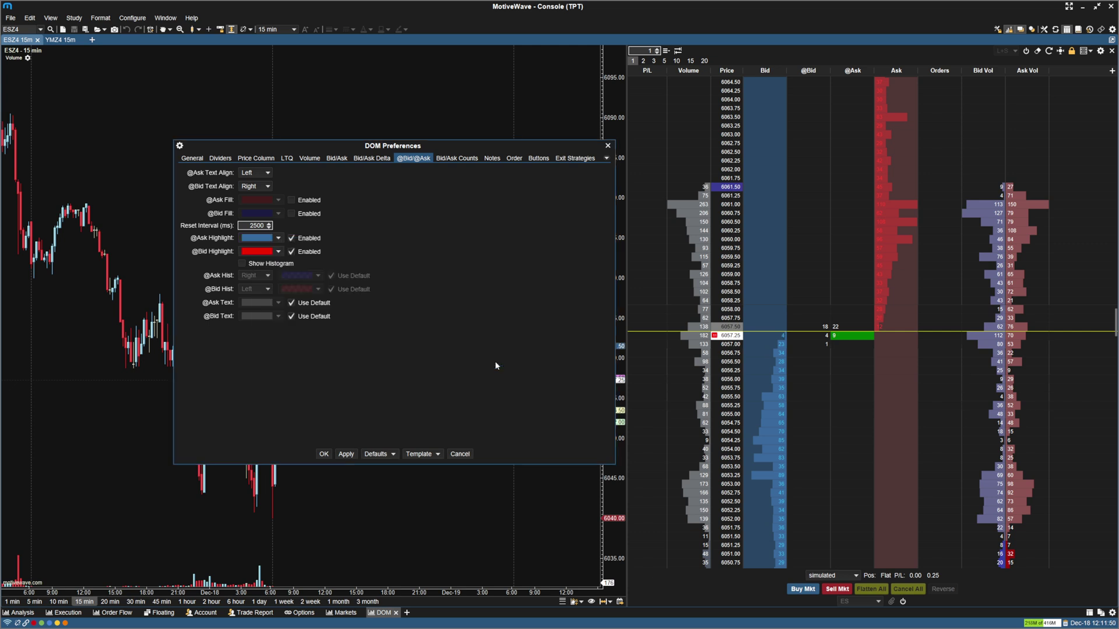
{"action": "left_click", "coordinate": [278, 251]}
{"action": "left_click", "coordinate": [288, 347]}
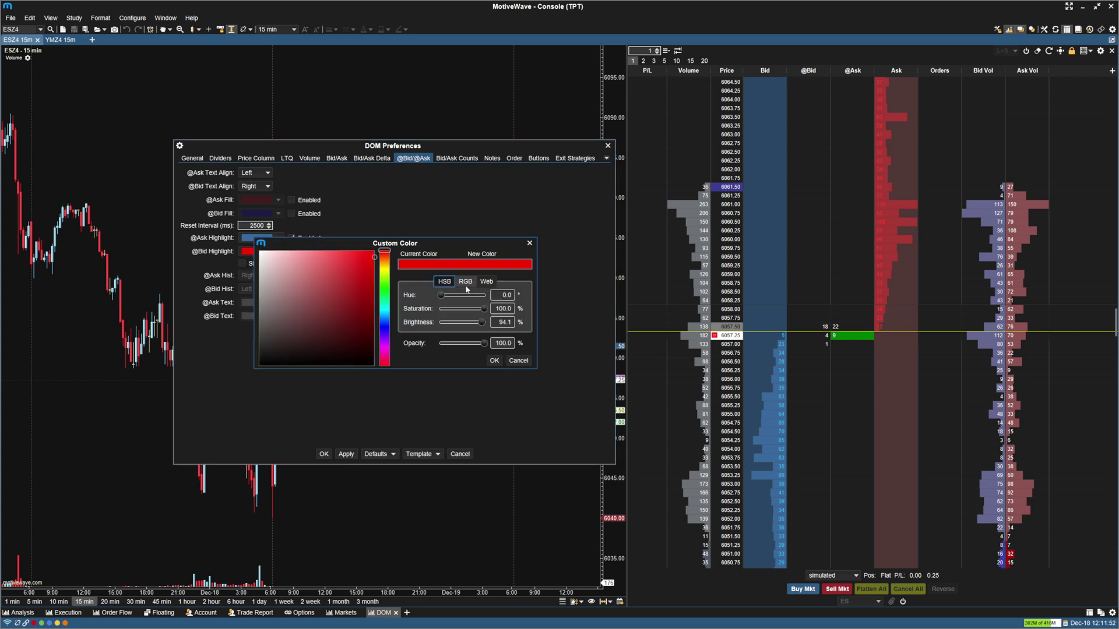
{"action": "left_click", "coordinate": [513, 295]}
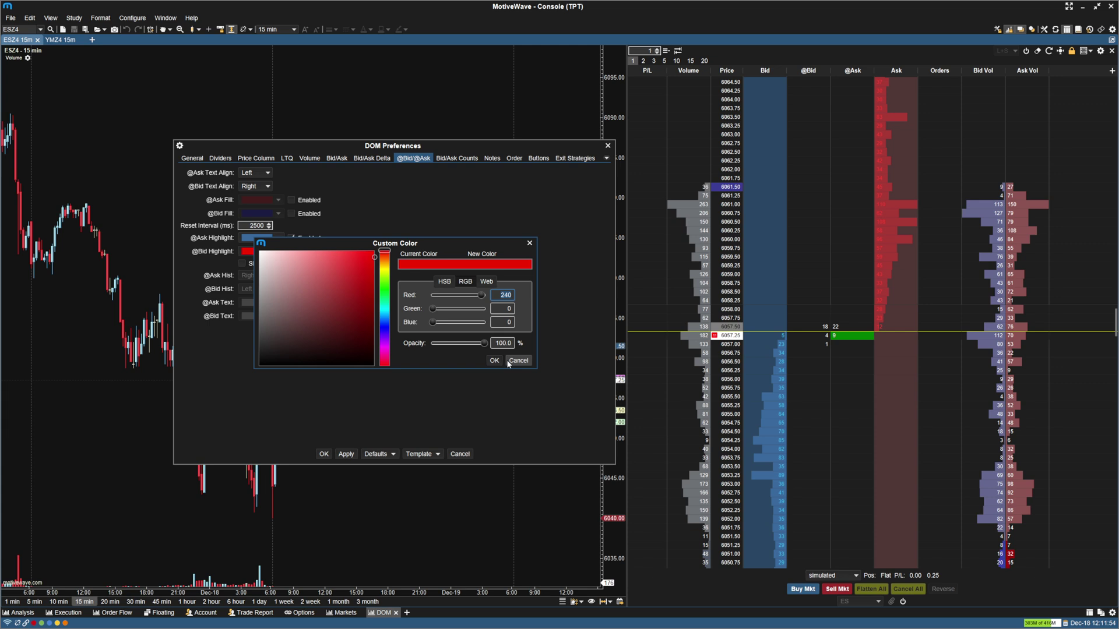
{"action": "type", "text": "169"}
{"action": "key", "text": "Tab"}
{"action": "type", "text": "57"}
{"action": "key", "text": "Tab"}
{"action": "type", "text": "54"}
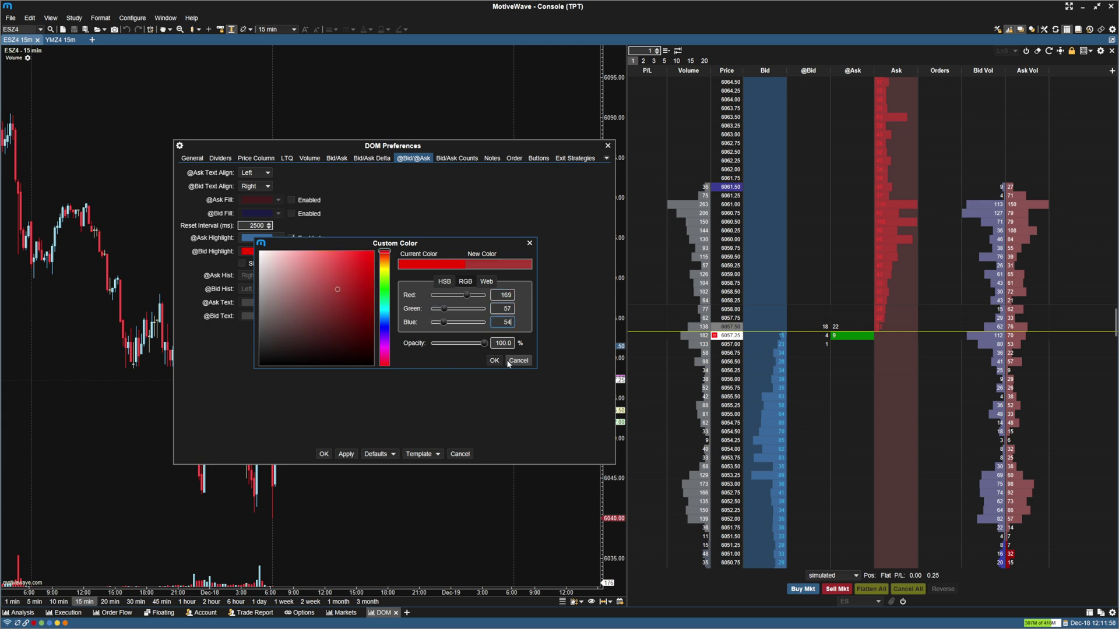
{"action": "left_click", "coordinate": [494, 361]}
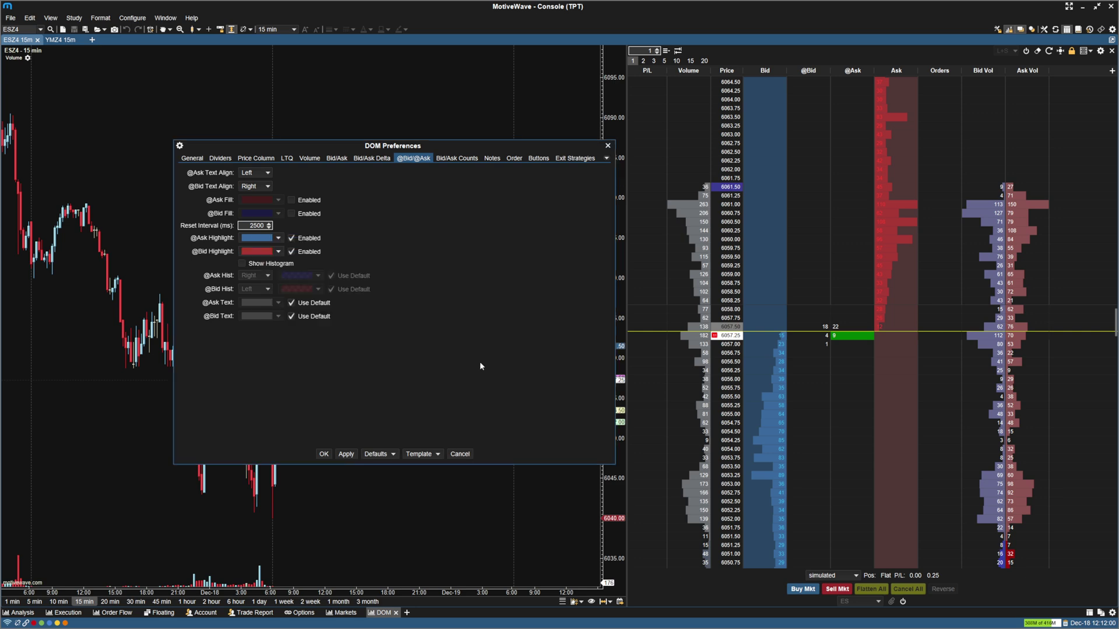
{"action": "left_click", "coordinate": [346, 454]}
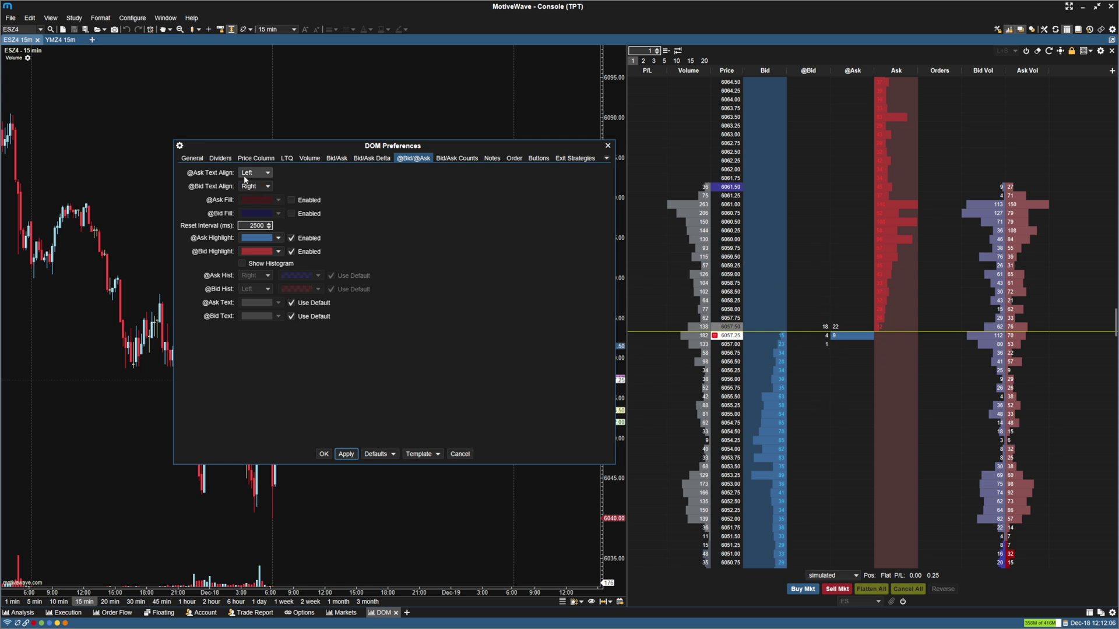
{"action": "left_click", "coordinate": [252, 173]}
{"action": "left_click", "coordinate": [249, 186]}
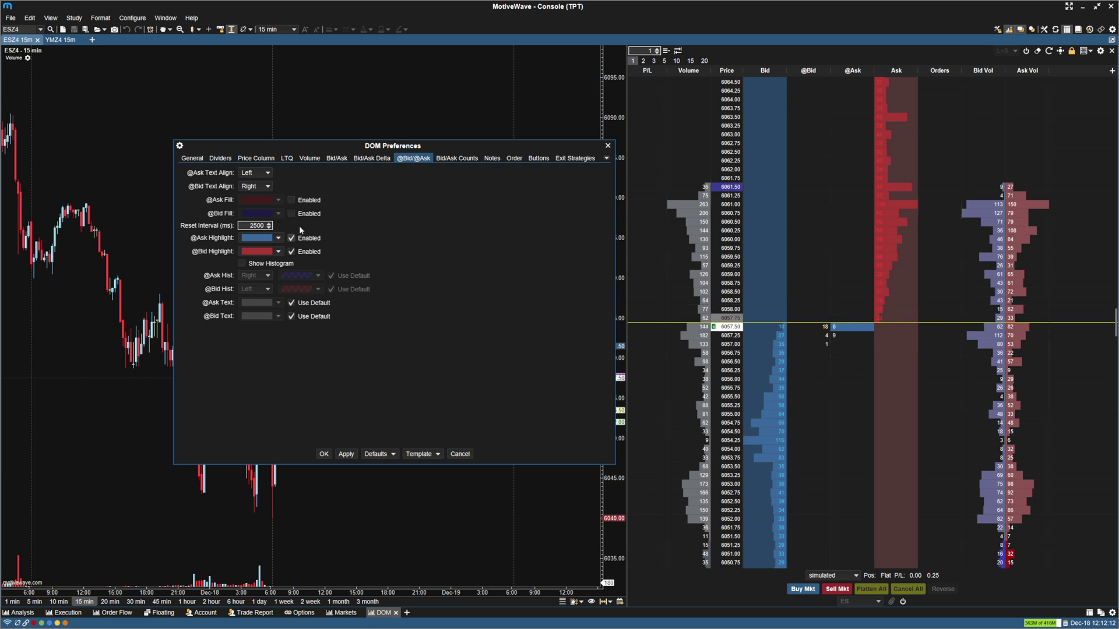
{"action": "left_click", "coordinate": [252, 173]}
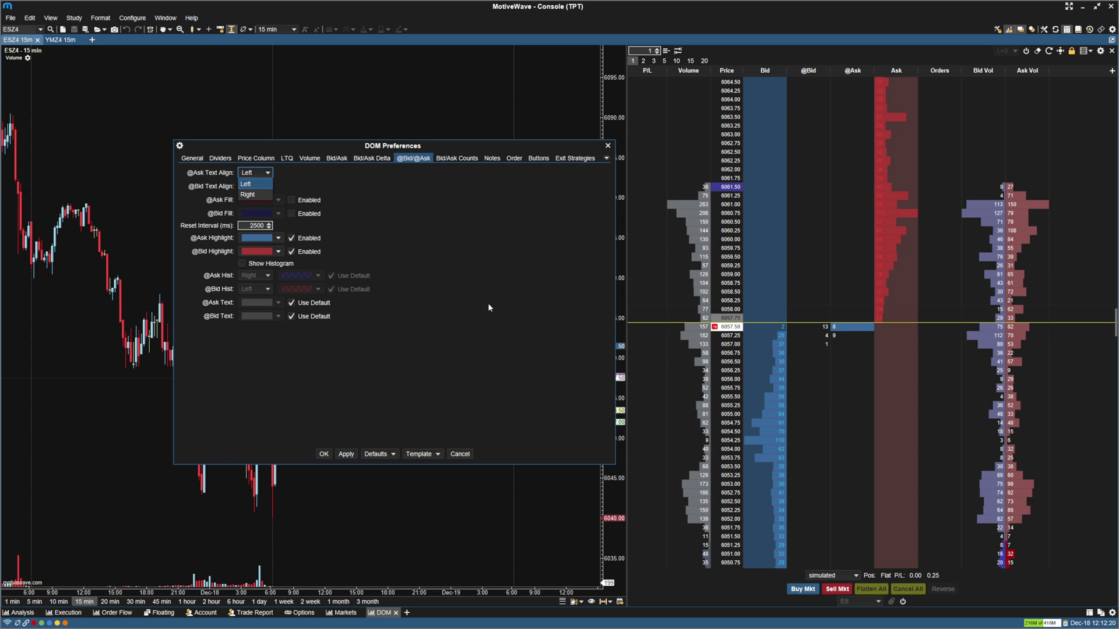
{"action": "left_click", "coordinate": [243, 264]}
{"action": "left_click", "coordinate": [243, 264]}
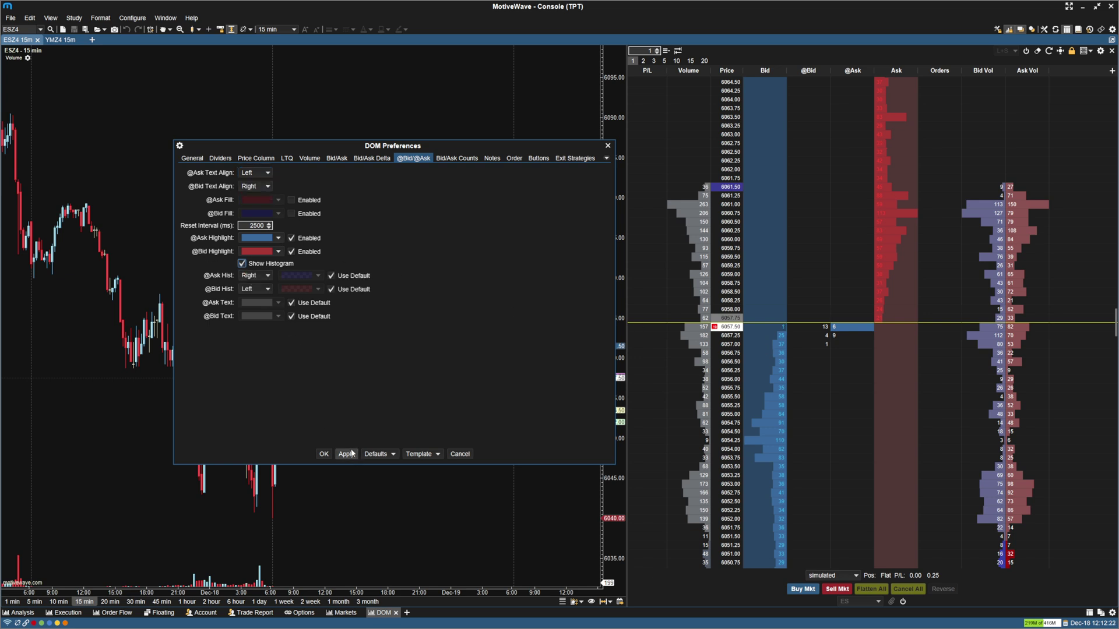
{"action": "left_click", "coordinate": [351, 456]}
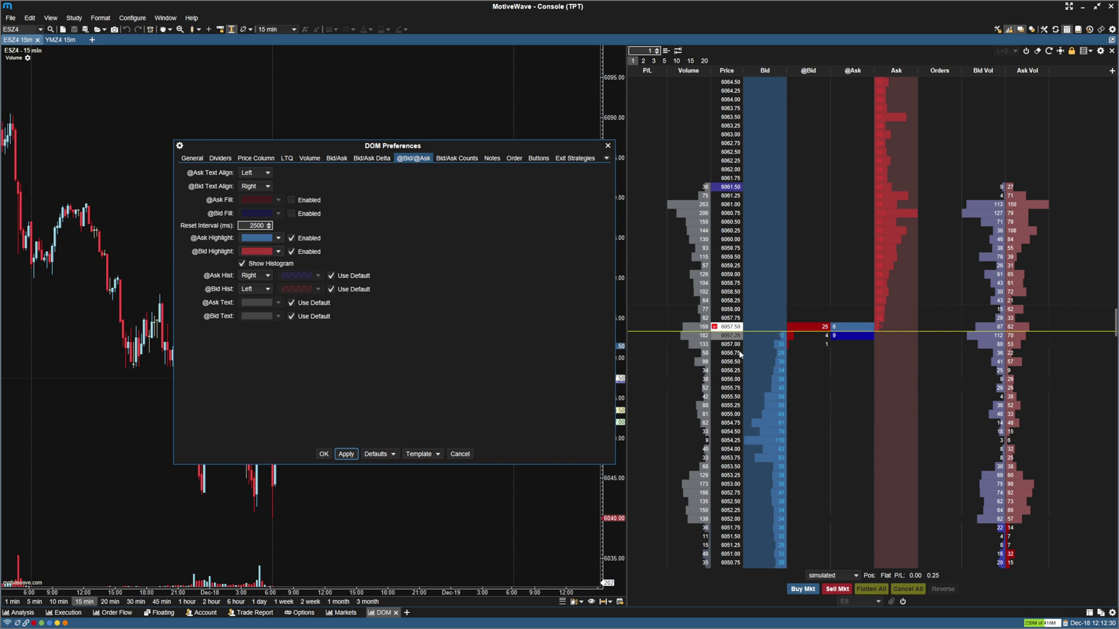
{"action": "left_click", "coordinate": [242, 264]}
{"action": "left_click", "coordinate": [344, 454]}
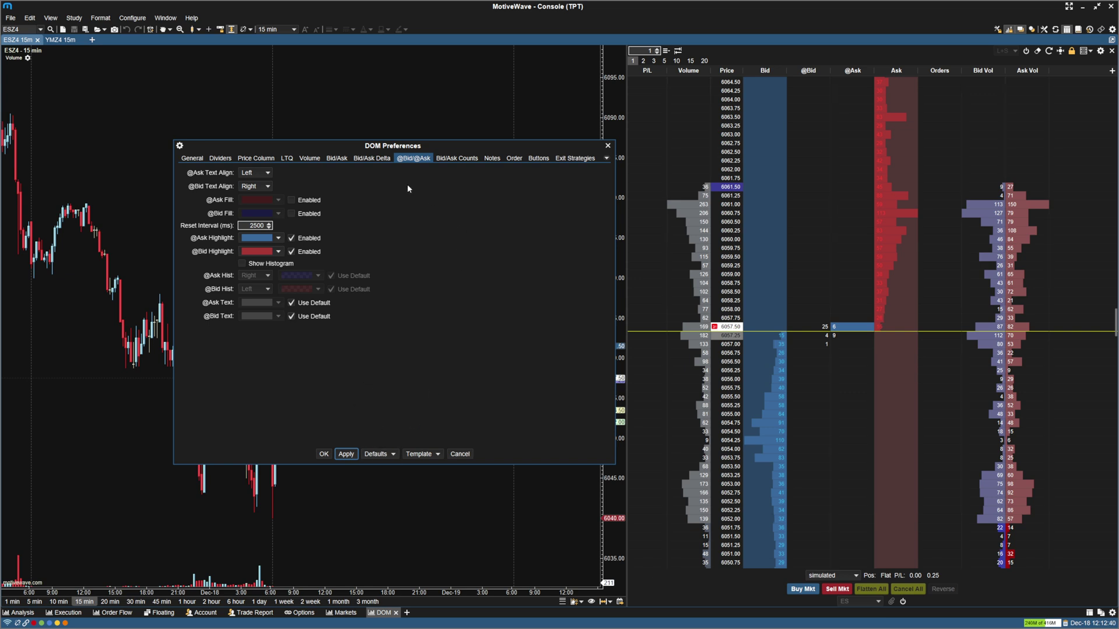
Step: In the DOM Preferences Volume settings, uncheck Show Value Area and apply
{"action": "left_click", "coordinate": [309, 160]}
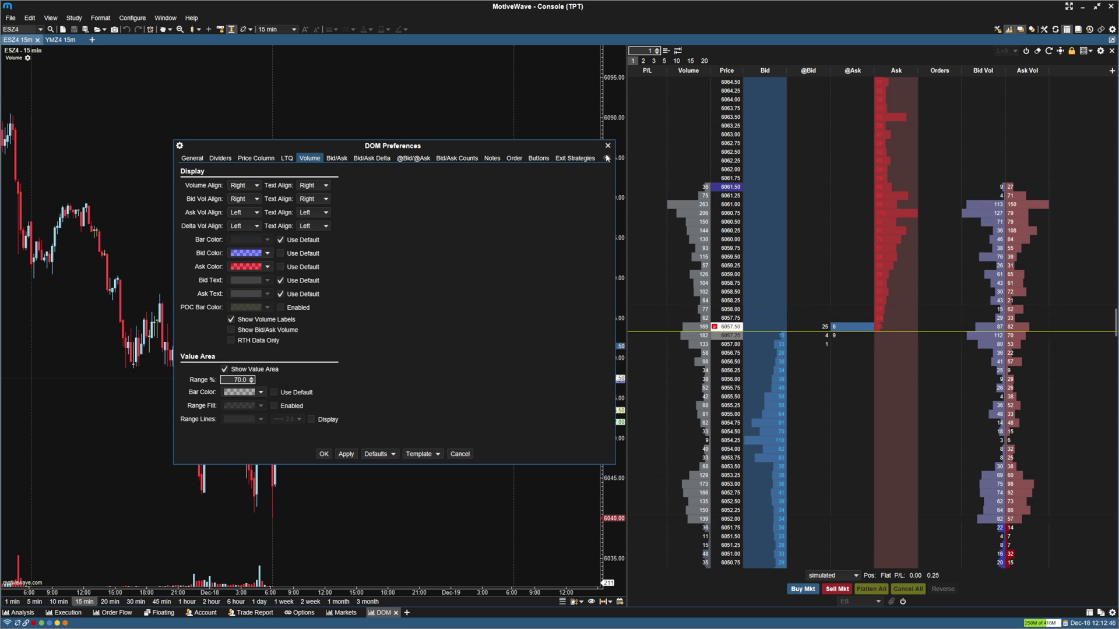
{"action": "key", "text": "Escape"}
{"action": "scroll", "coordinate": [1027, 306], "scroll_direction": "down", "scroll_amount": 4}
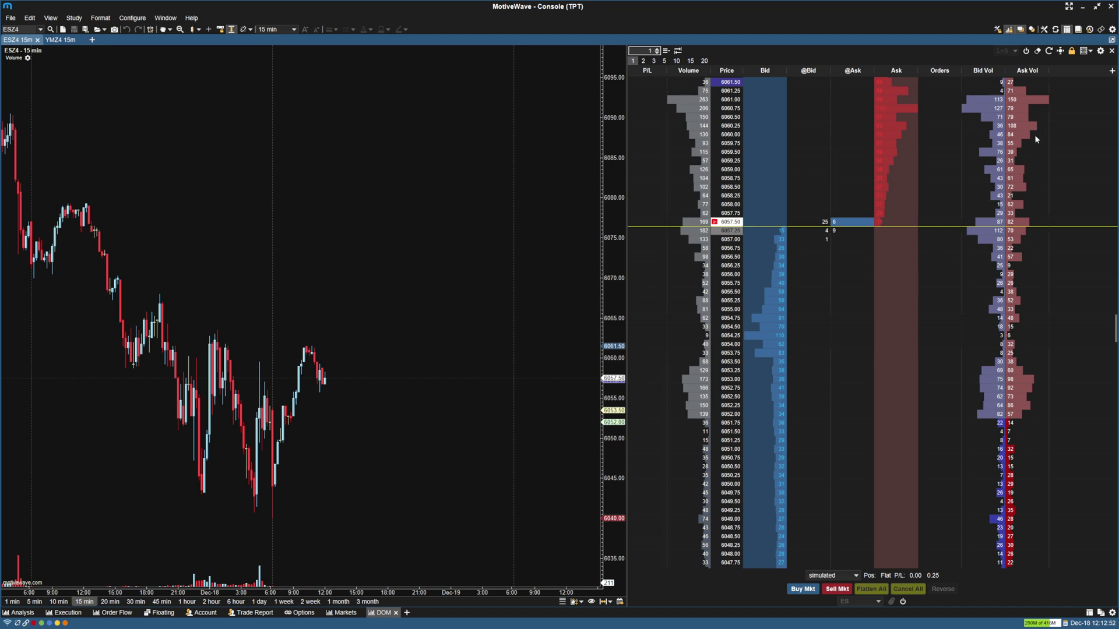
{"action": "scroll", "coordinate": [973, 312], "scroll_direction": "up", "scroll_amount": 3}
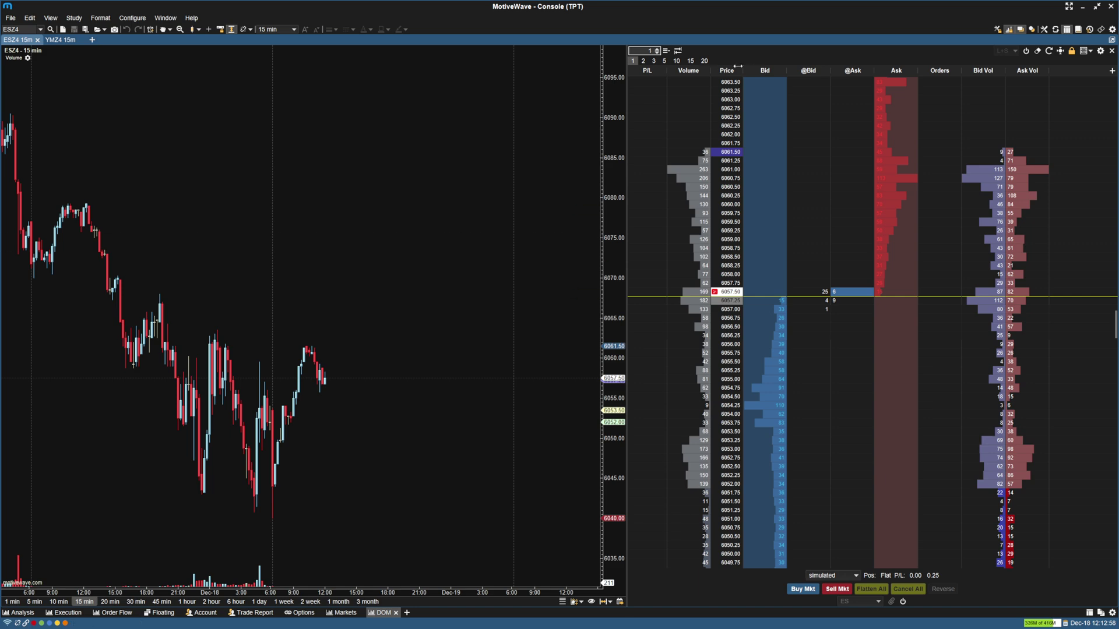
{"action": "left_click", "coordinate": [1100, 50]}
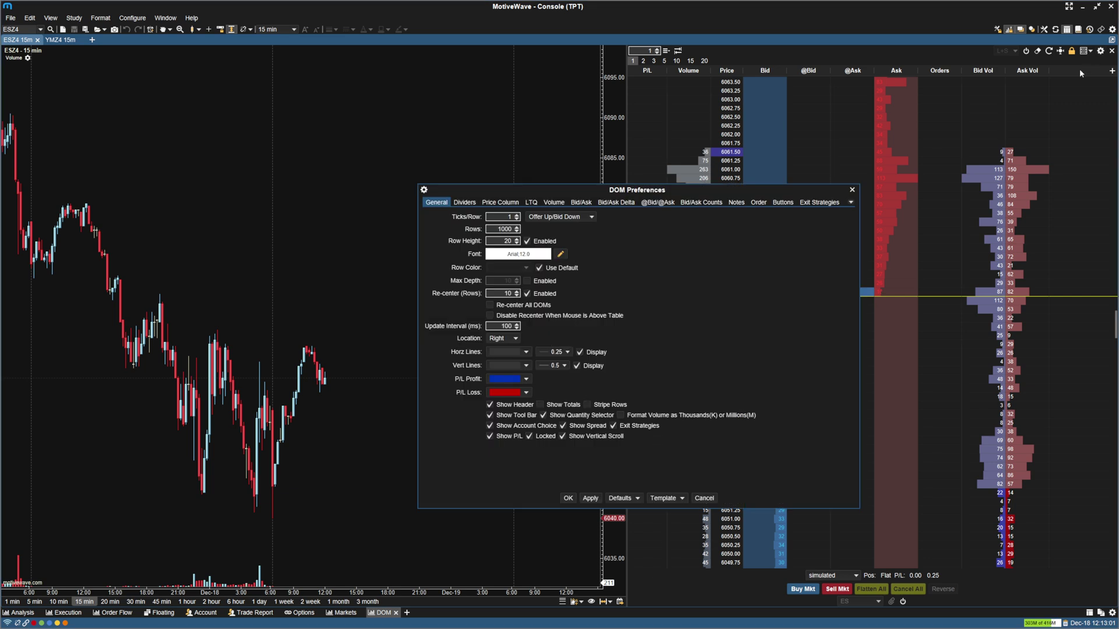
{"action": "left_click", "coordinate": [553, 202]}
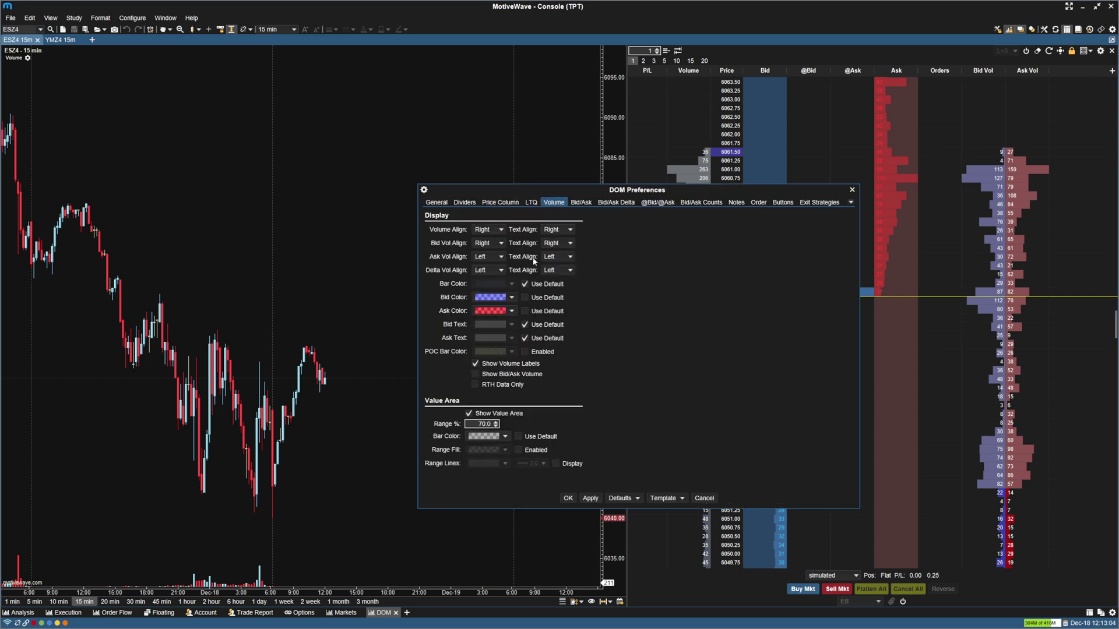
{"action": "left_click", "coordinate": [468, 413]}
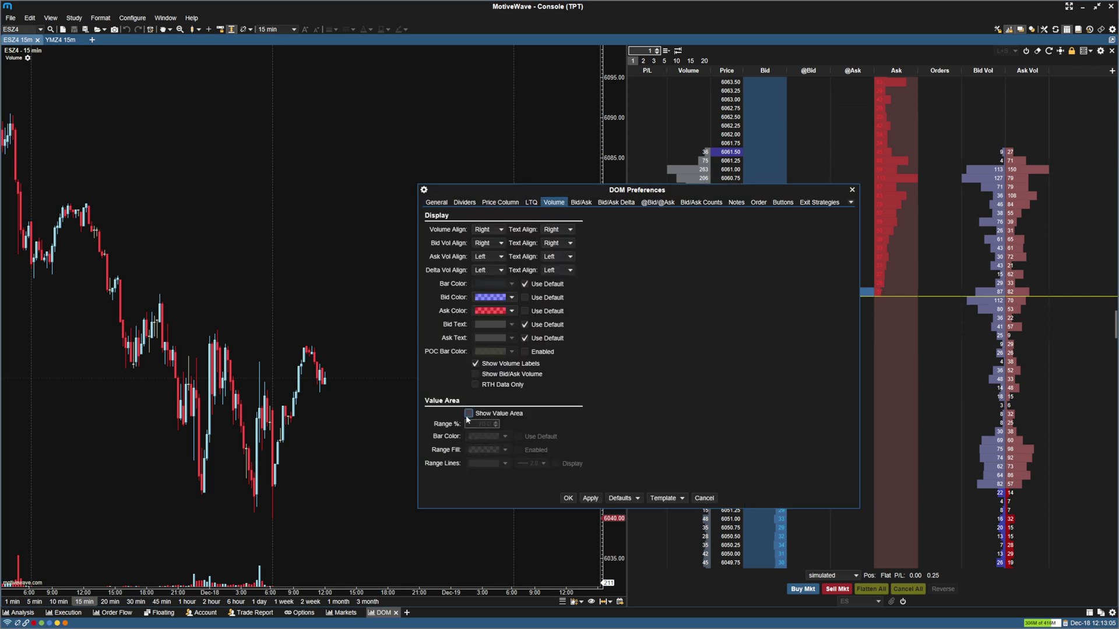
{"action": "left_click", "coordinate": [590, 499]}
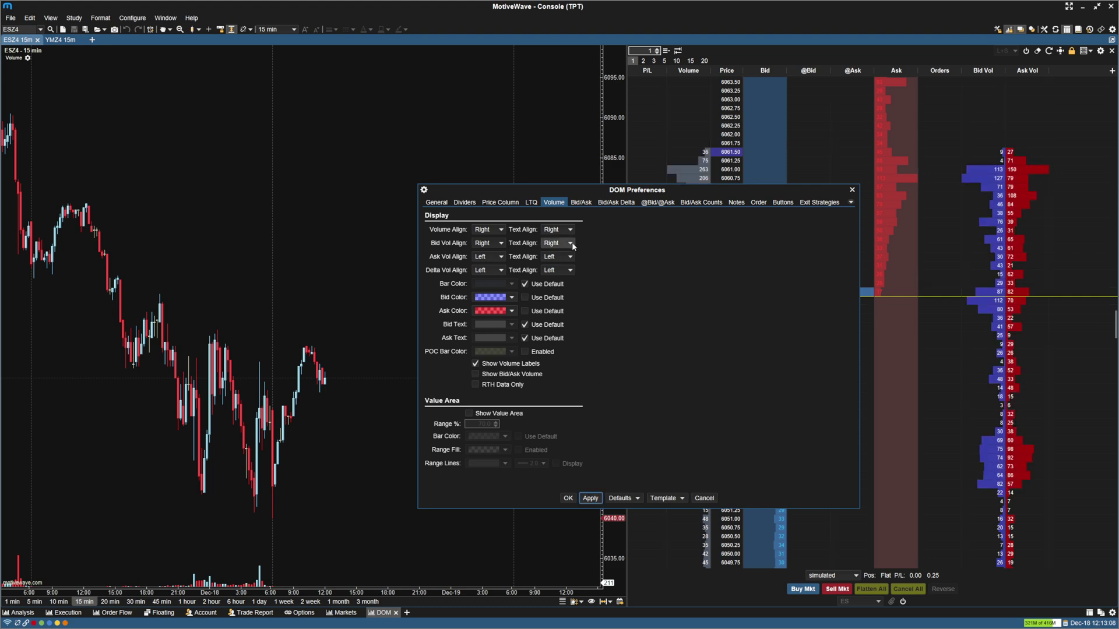
Step: Set the bid volume bar colour to RGB 41, 71, 101
{"action": "left_click", "coordinate": [507, 299]}
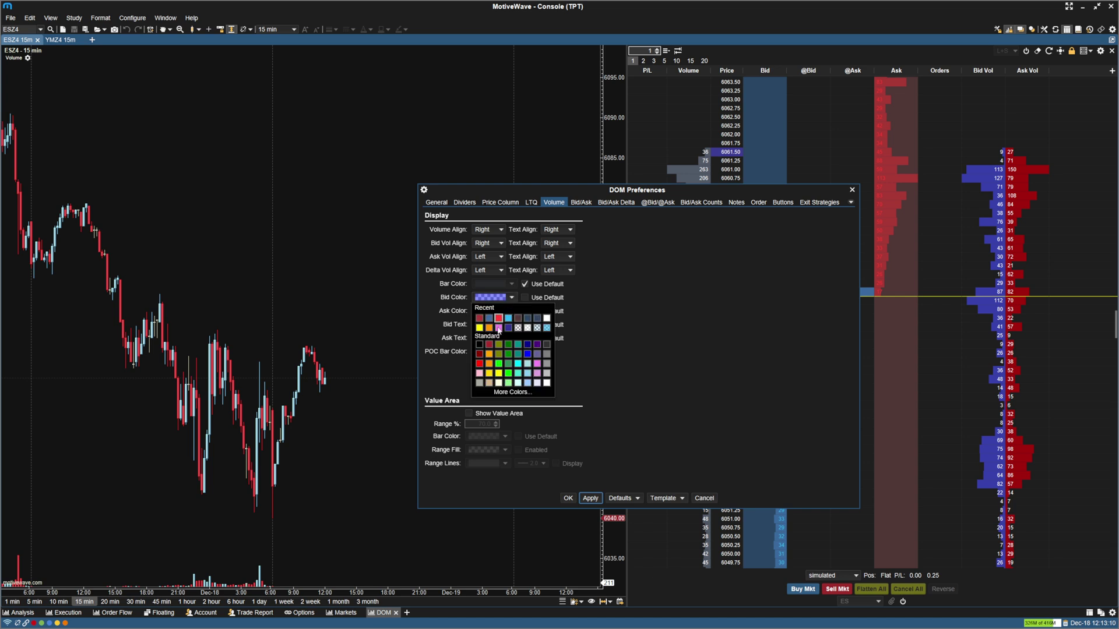
{"action": "left_click", "coordinate": [515, 392]}
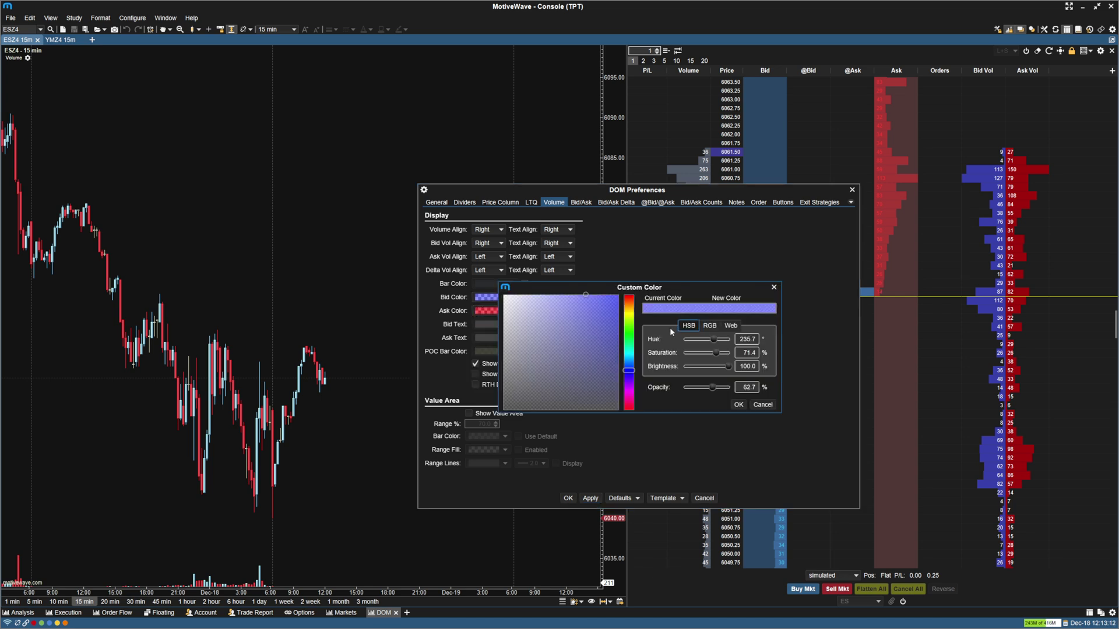
{"action": "left_click", "coordinate": [717, 323]}
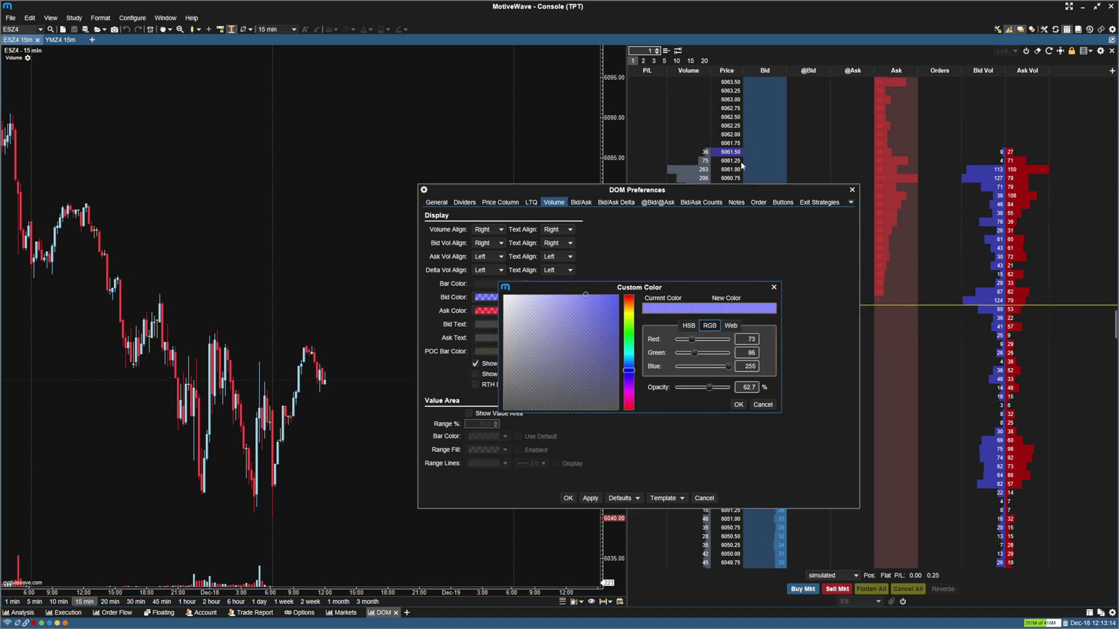
{"action": "double_click", "coordinate": [743, 339]}
{"action": "type", "text": "41"}
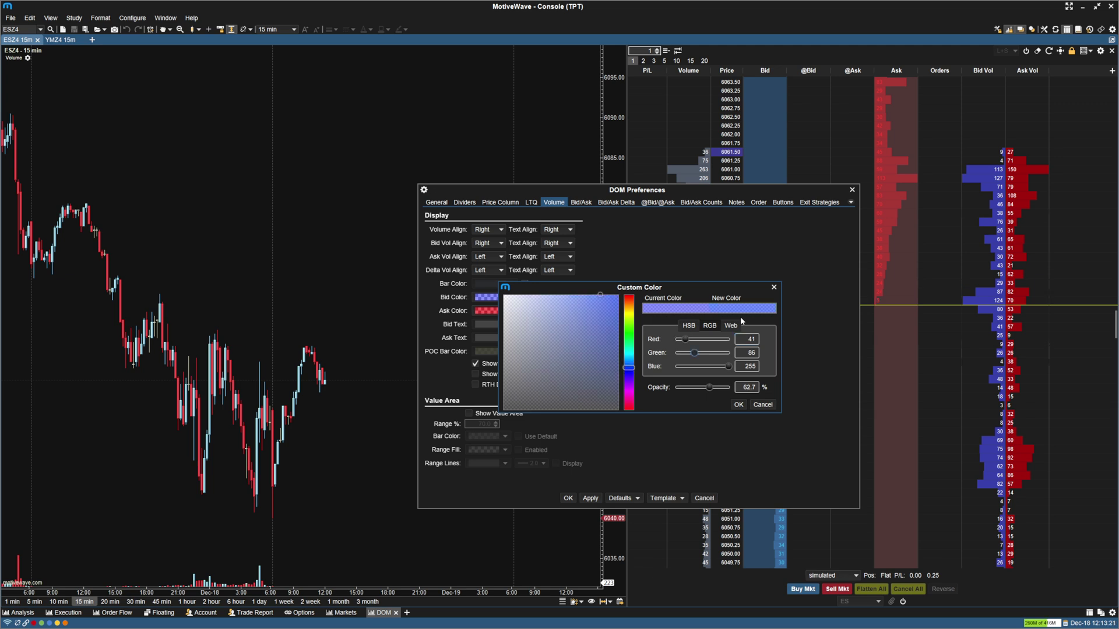
{"action": "key", "text": "Tab"}
{"action": "type", "text": "71"}
{"action": "key", "text": "Tab"}
{"action": "type", "text": "101"}
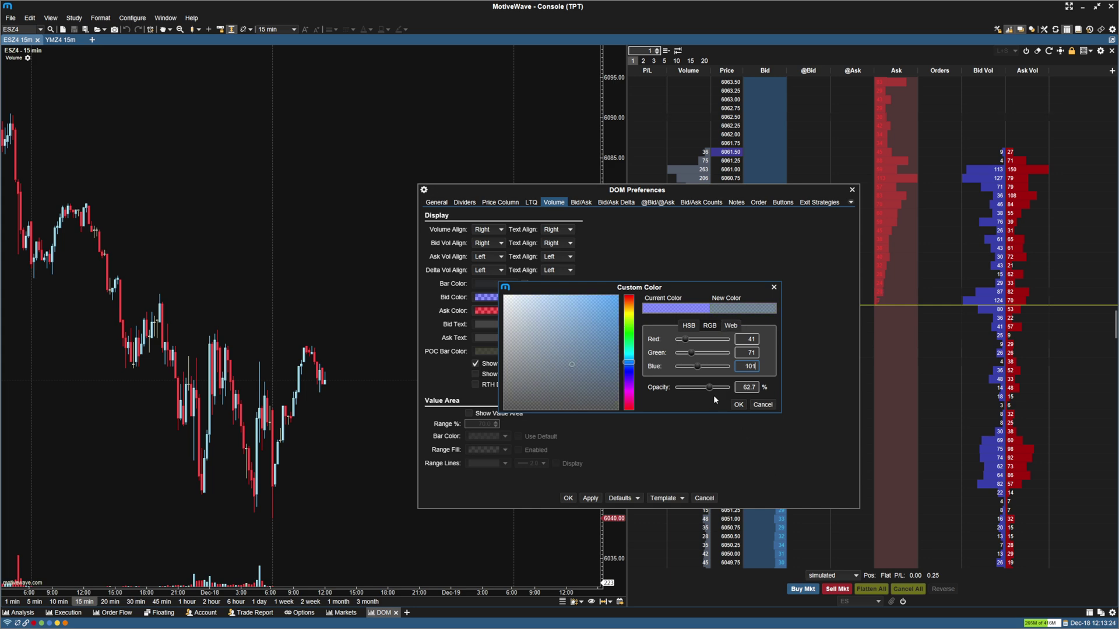
{"action": "left_click", "coordinate": [738, 404]}
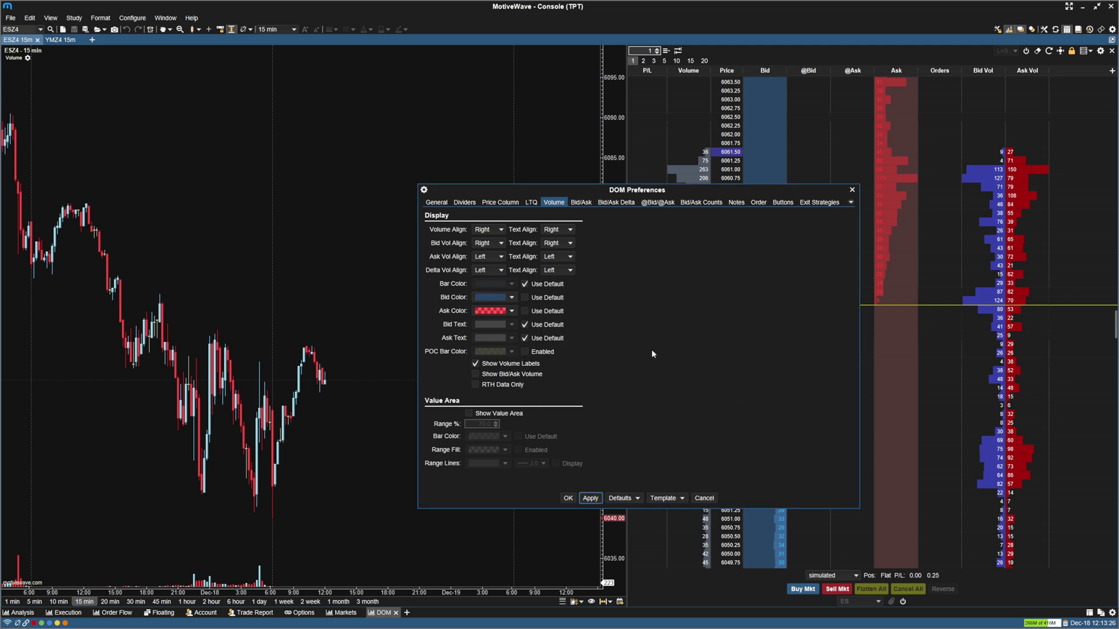
Step: Set the ask volume bar colour to RGB 81, 55, 55 at 100% opacity
{"action": "left_click", "coordinate": [495, 312]}
{"action": "left_click", "coordinate": [513, 408]}
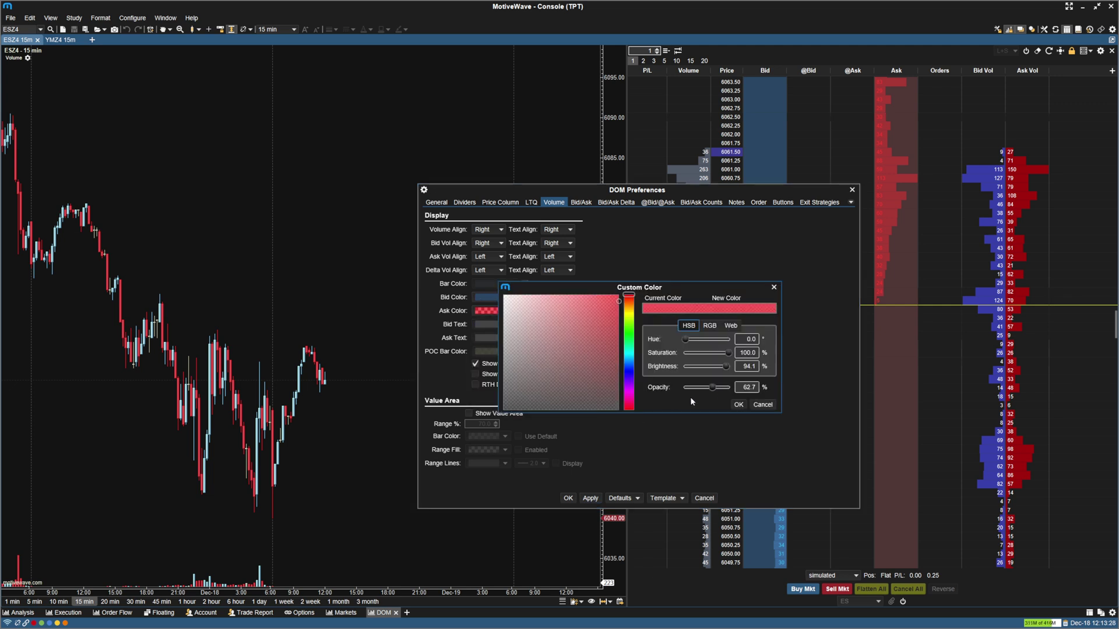
{"action": "left_click_drag", "start_coordinate": [710, 388], "coordinate": [733, 388]}
{"action": "left_click", "coordinate": [709, 325]}
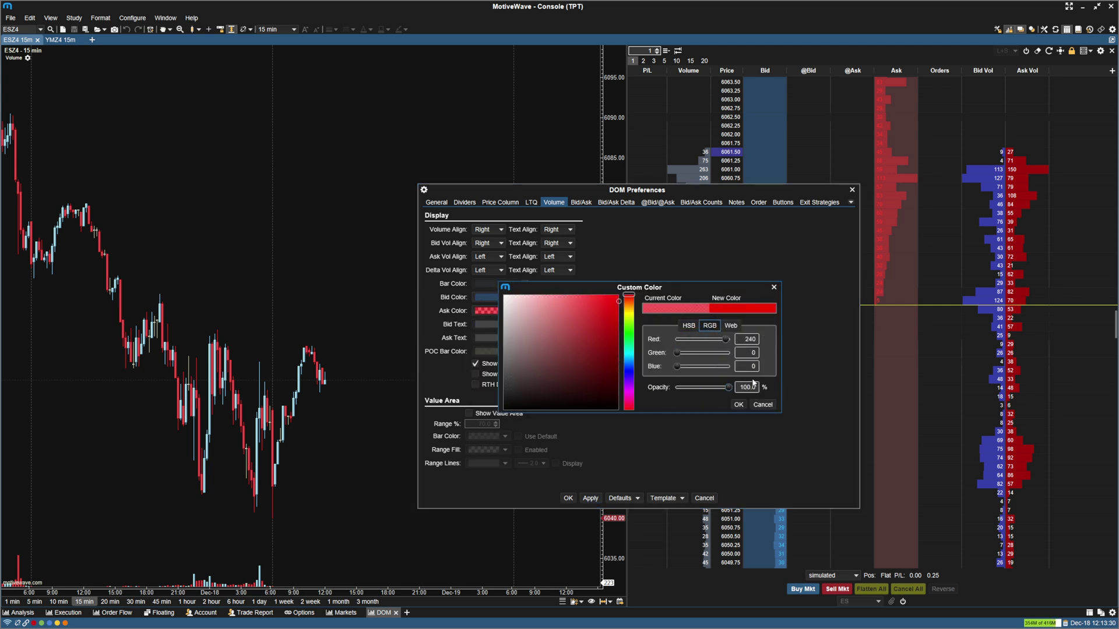
{"action": "double_click", "coordinate": [745, 340]}
{"action": "type", "text": "81"}
{"action": "key", "text": "Tab"}
{"action": "type", "text": "55"}
{"action": "key", "text": "Tab"}
{"action": "type", "text": "55"}
{"action": "left_click", "coordinate": [739, 404]}
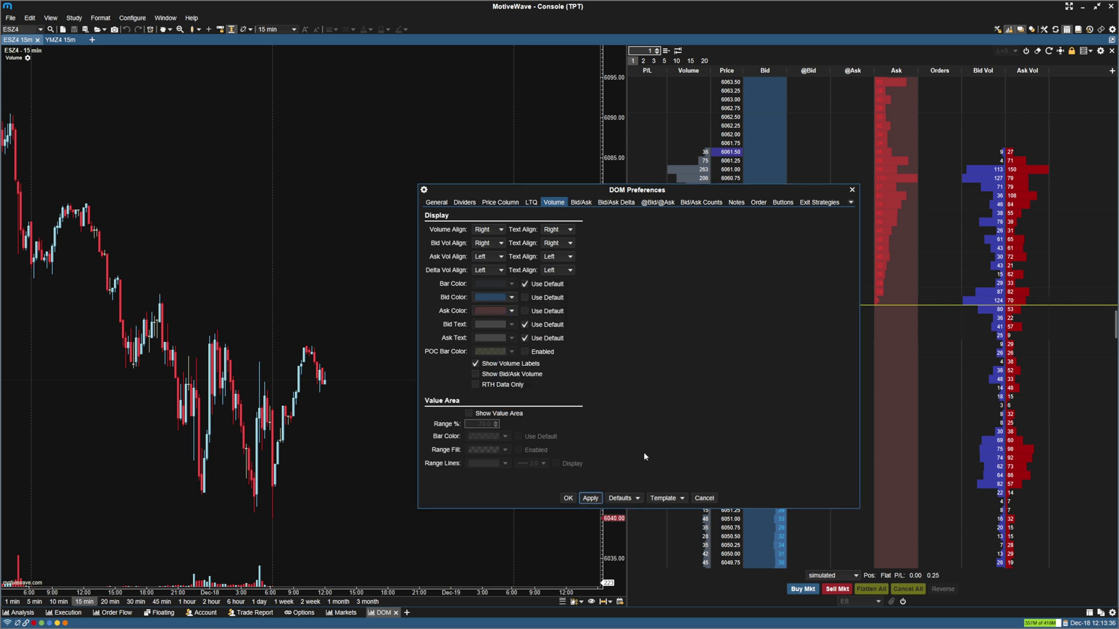
Step: Apply the bar colours, turn off default text colours, and set Bid Text to RGB 52, 183, 244
{"action": "left_click", "coordinate": [594, 499]}
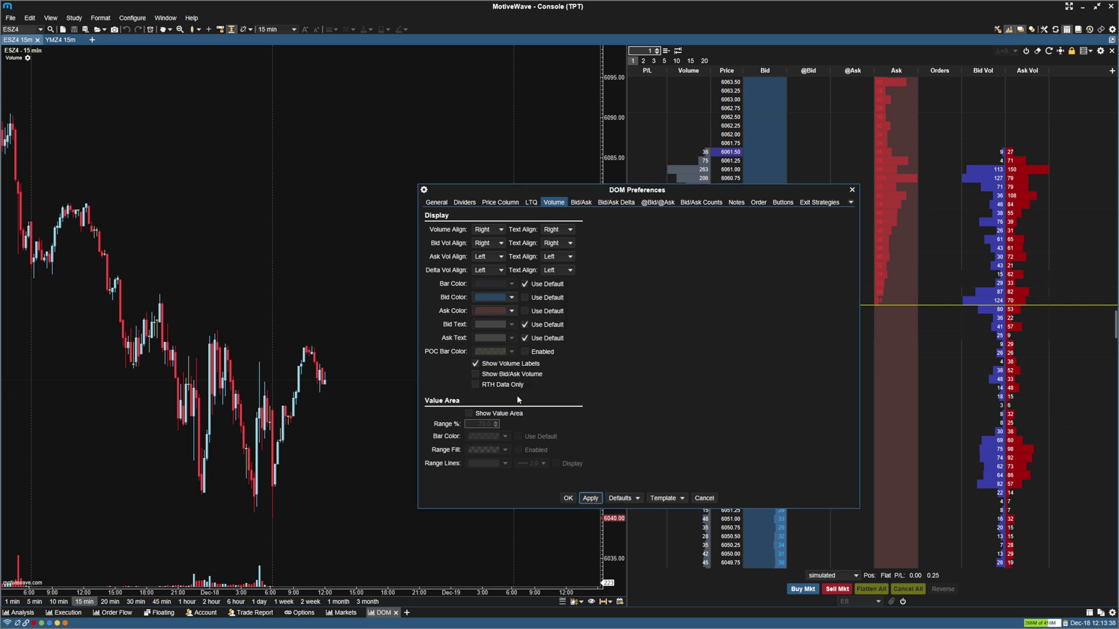
{"action": "left_click", "coordinate": [524, 324]}
{"action": "left_click", "coordinate": [524, 338]}
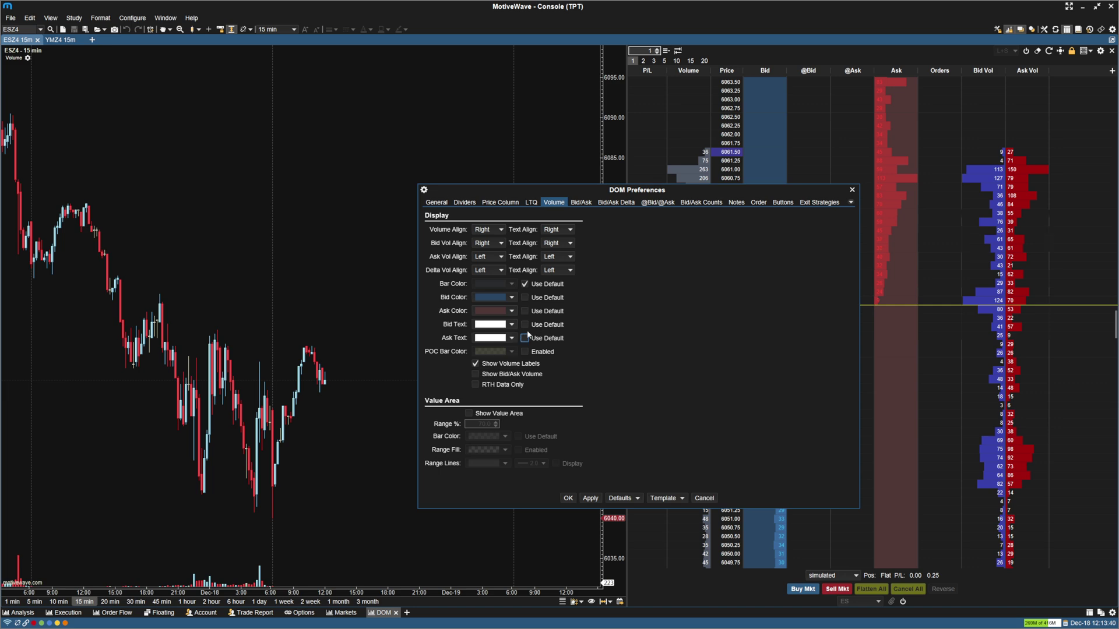
{"action": "left_click", "coordinate": [512, 324]}
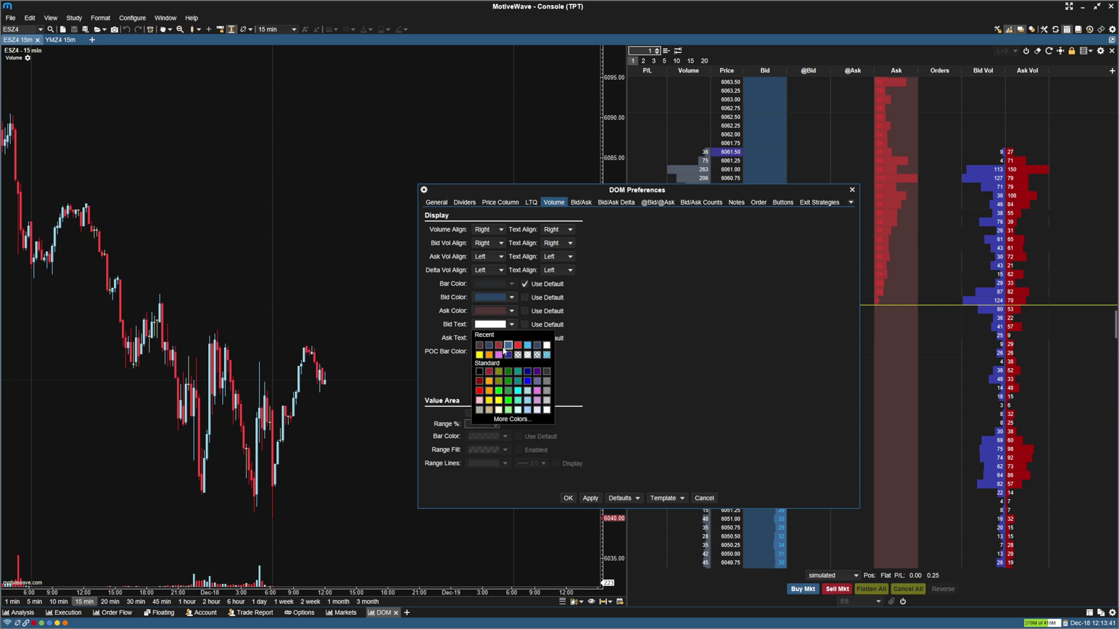
{"action": "left_click", "coordinate": [504, 420]}
{"action": "left_click", "coordinate": [709, 326]}
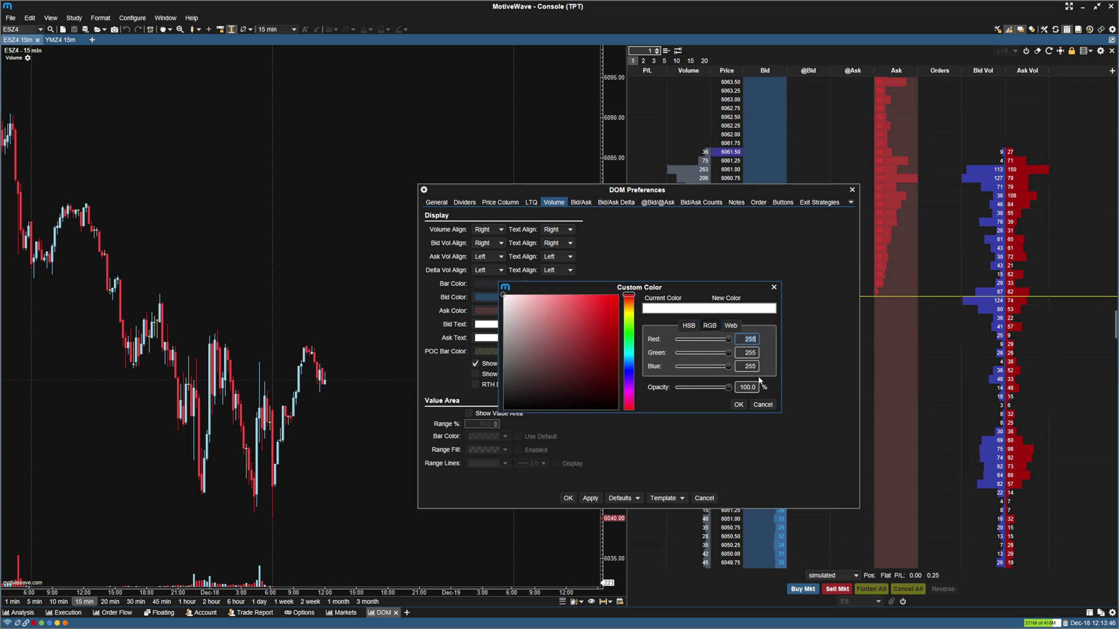
{"action": "type", "text": "52"}
{"action": "key", "text": "Tab"}
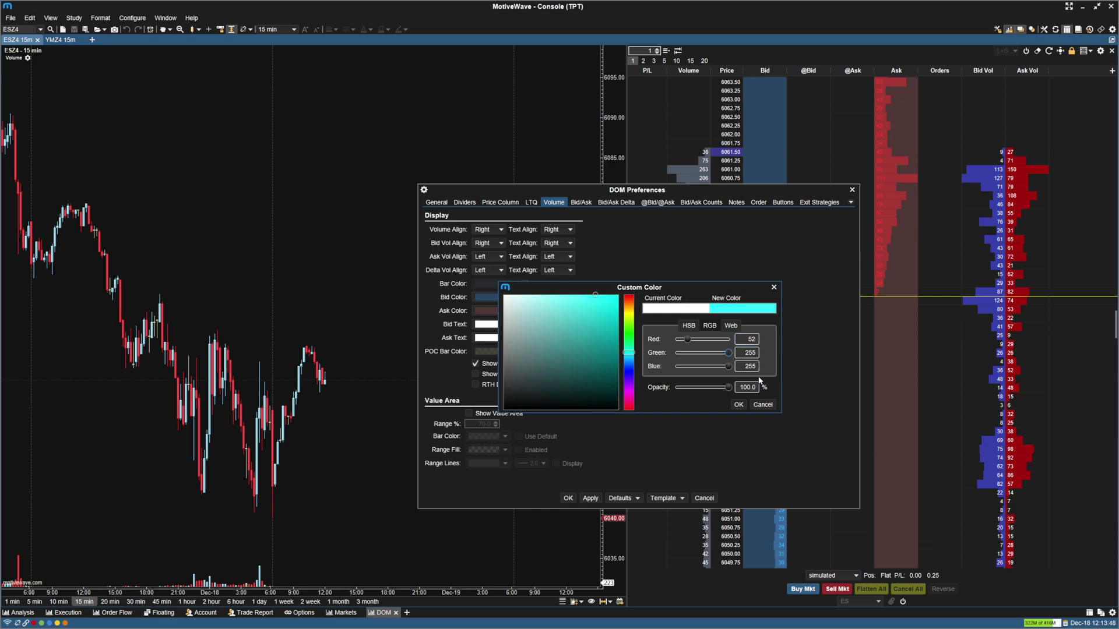
{"action": "type", "text": "183"}
{"action": "key", "text": "Tab"}
{"action": "type", "text": "244"}
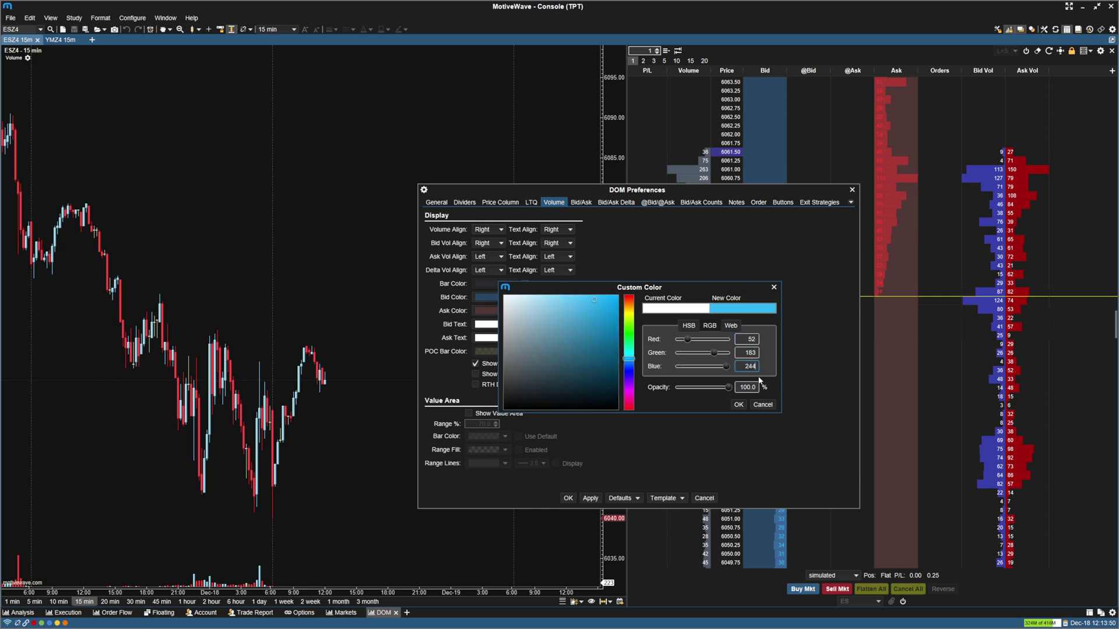
{"action": "left_click", "coordinate": [738, 405]}
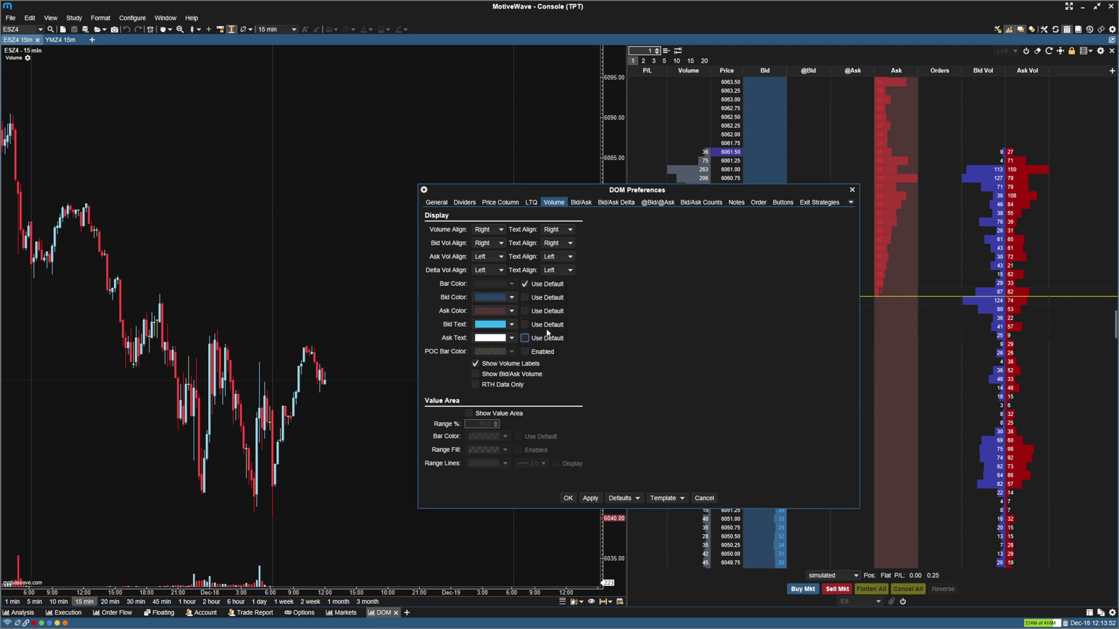
Step: Set the Ask Text colour to red, RGB 253, 59, 49
{"action": "left_click", "coordinate": [512, 338]}
{"action": "left_click", "coordinate": [512, 433]}
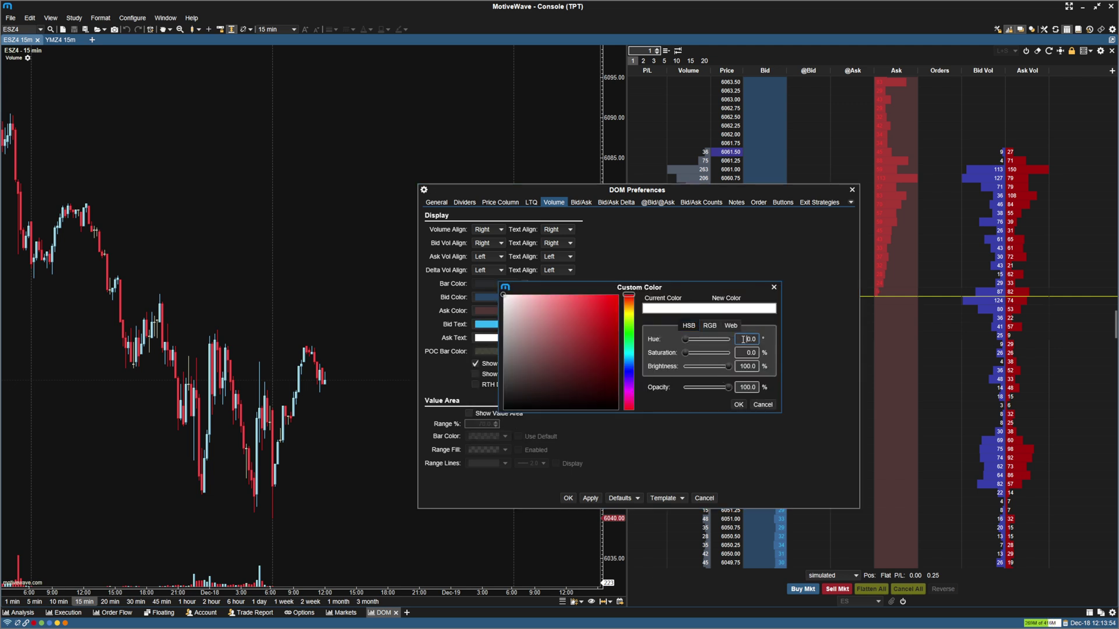
{"action": "left_click", "coordinate": [710, 326]}
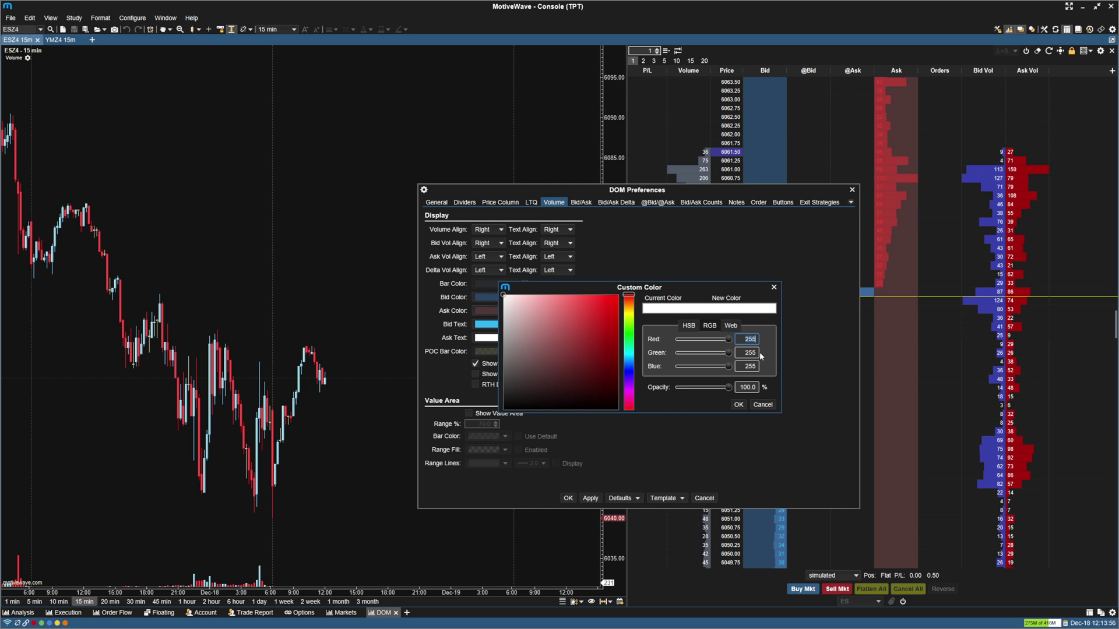
{"action": "type", "text": "253"}
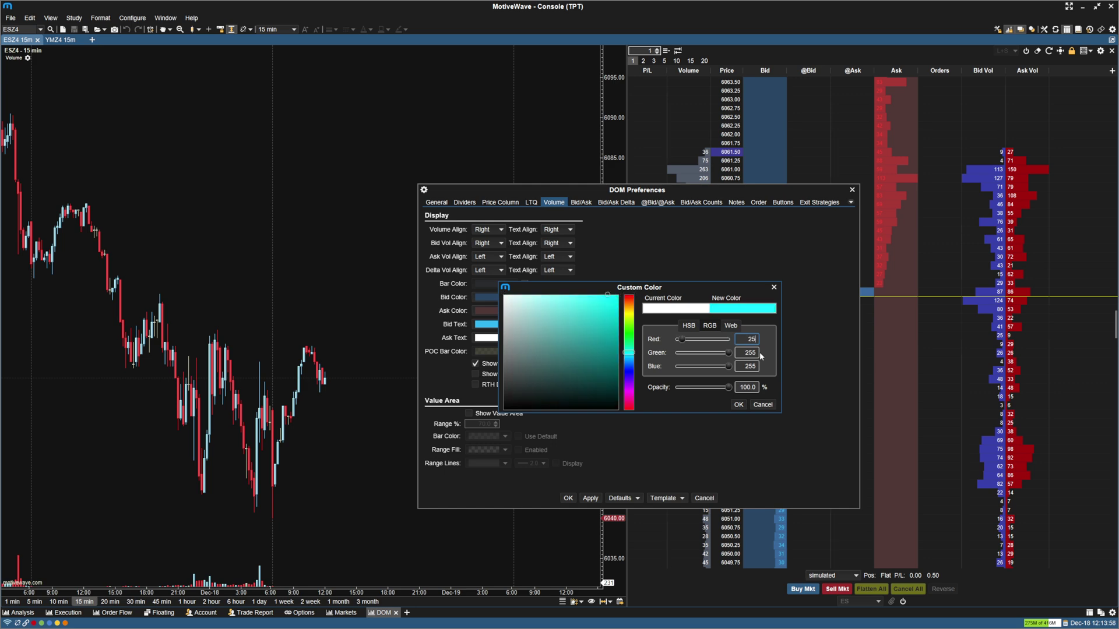
{"action": "double_click", "coordinate": [760, 352]}
{"action": "type", "text": "5959"}
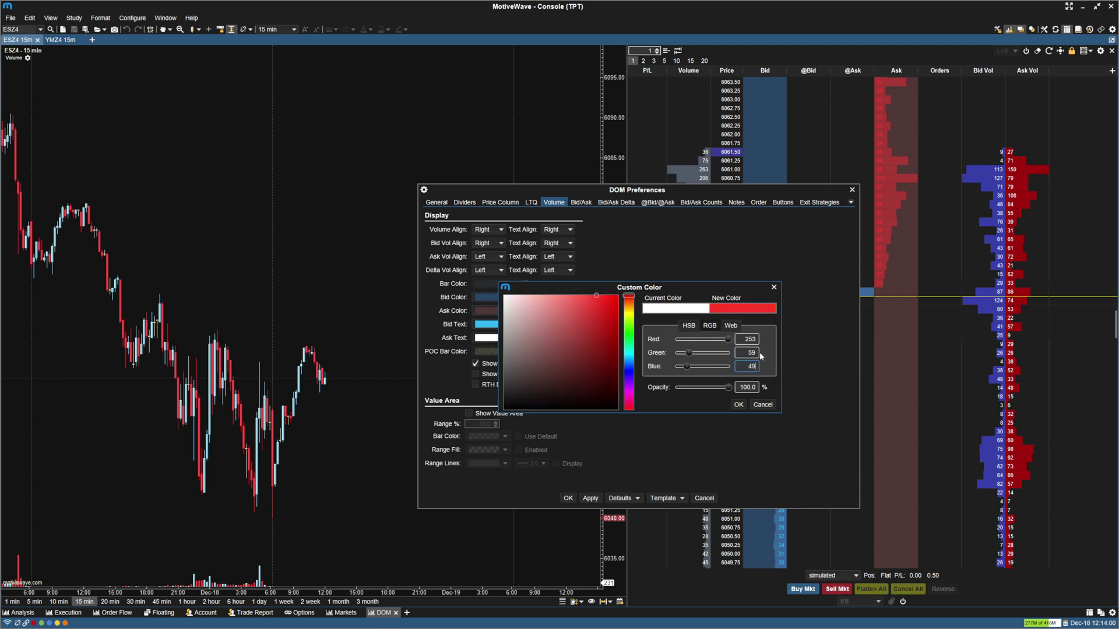
{"action": "left_click", "coordinate": [738, 404]}
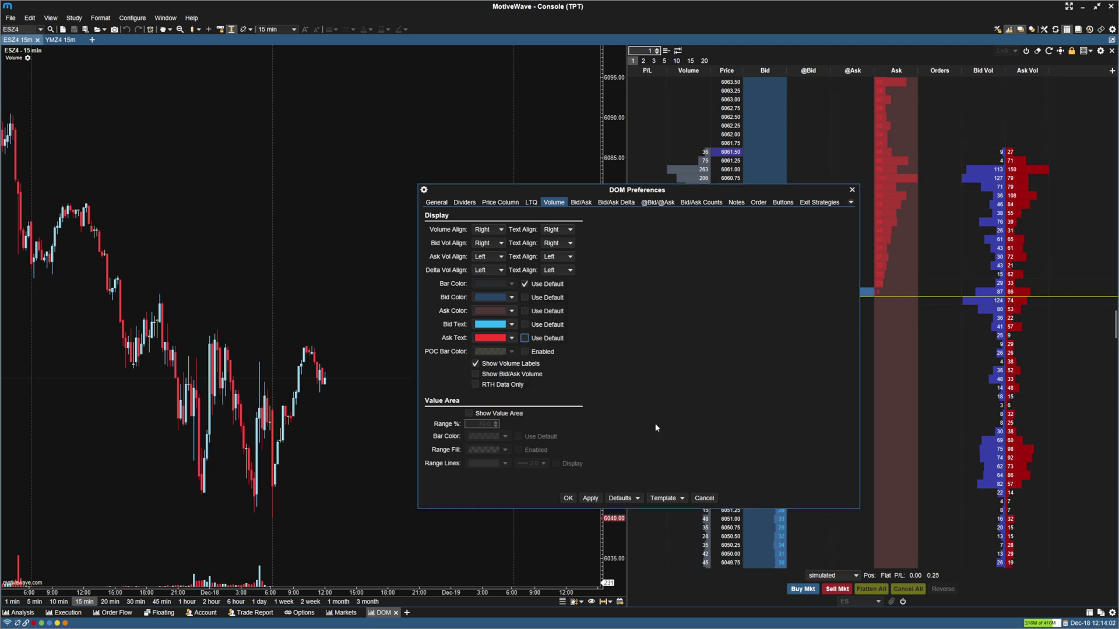
Step: Apply the text colours, move and enlarge the DOM Preferences window, then show Price Column settings
{"action": "left_click", "coordinate": [590, 499]}
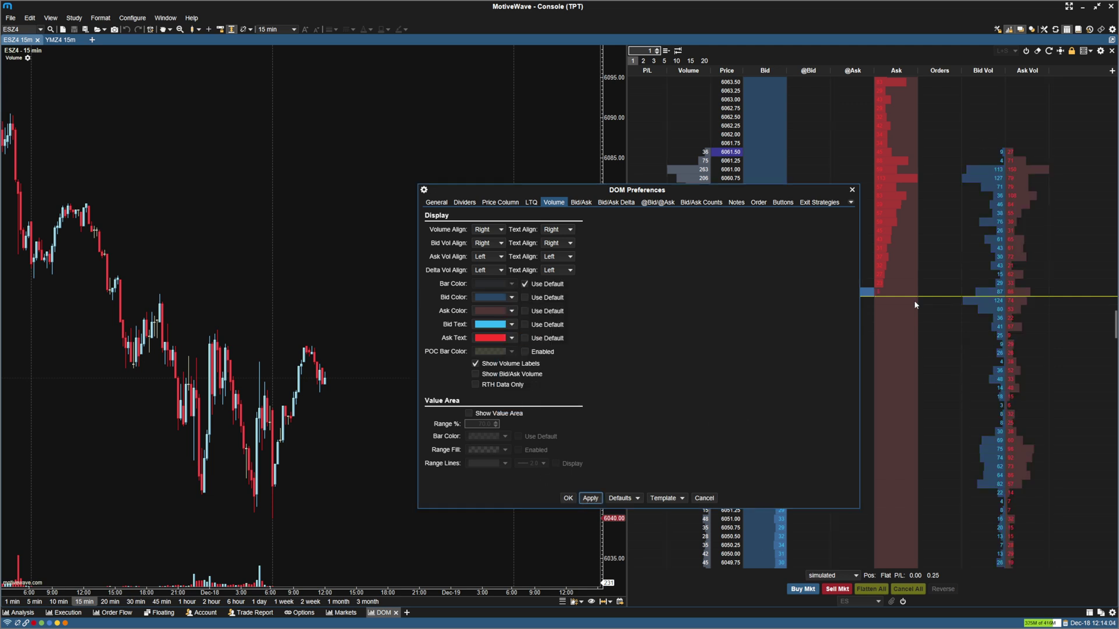
{"action": "left_click_drag", "start_coordinate": [658, 186], "coordinate": [353, 131]}
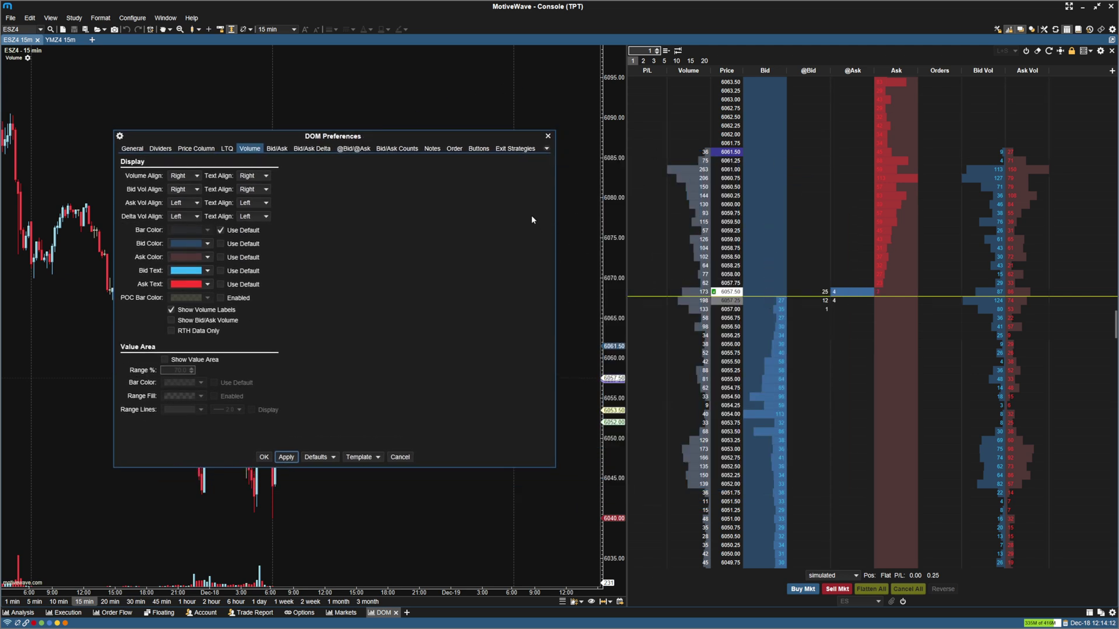
{"action": "left_click_drag", "start_coordinate": [518, 134], "coordinate": [518, 120]}
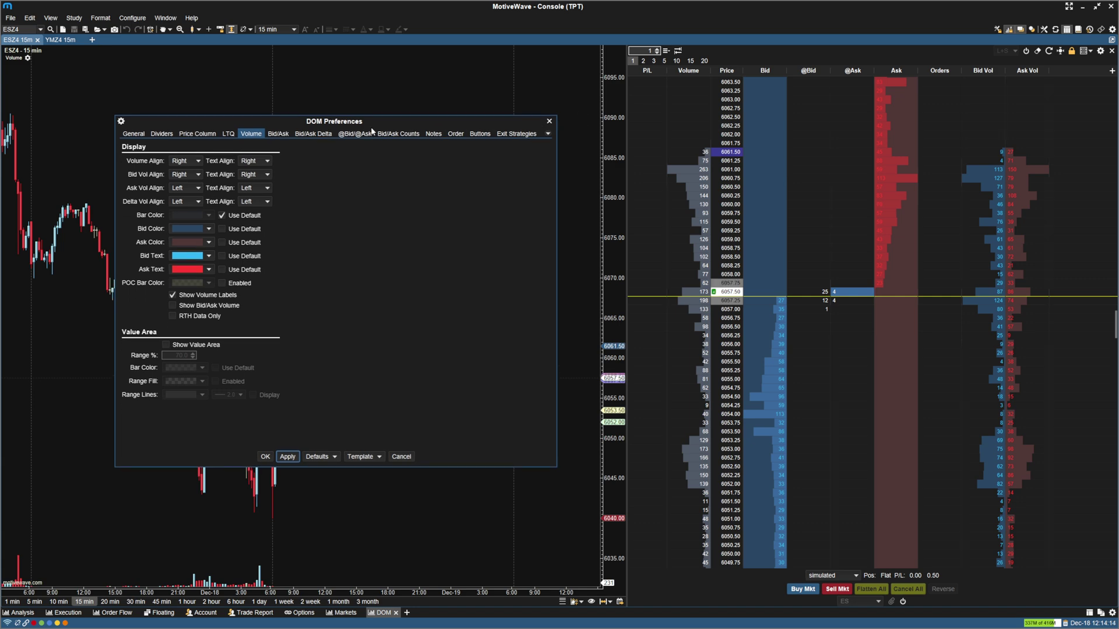
{"action": "left_click_drag", "start_coordinate": [340, 122], "coordinate": [388, 121]}
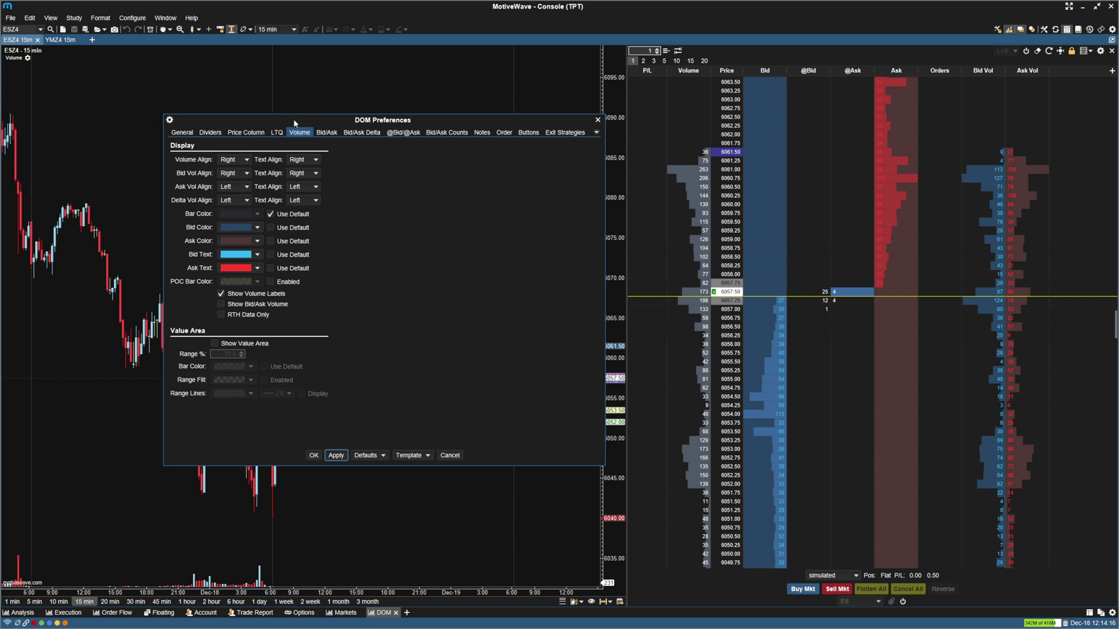
{"action": "left_click", "coordinate": [246, 132]}
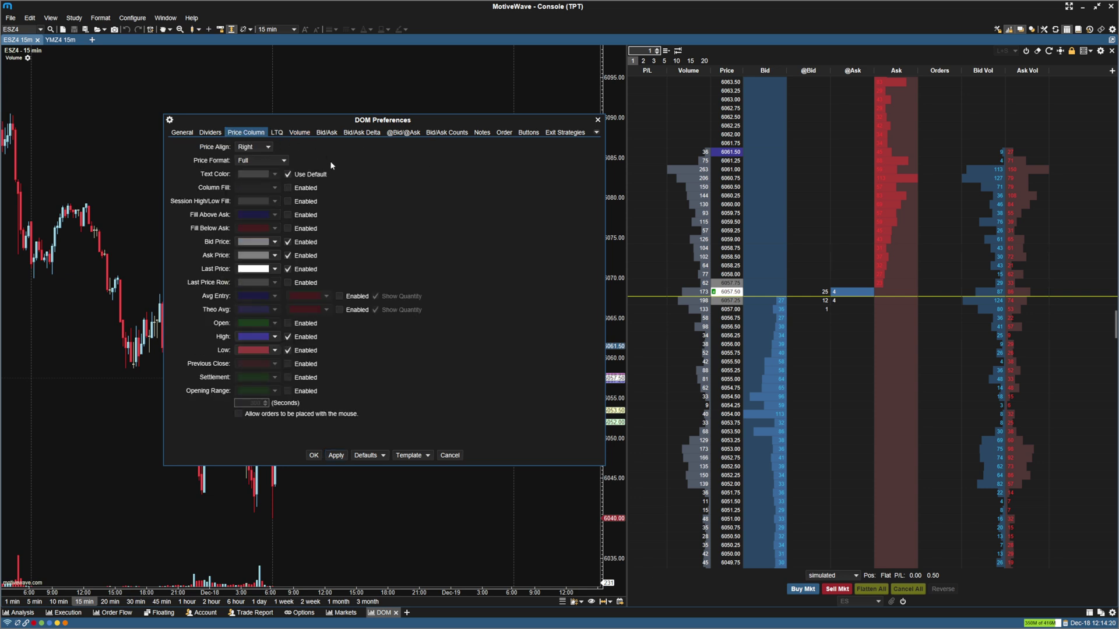